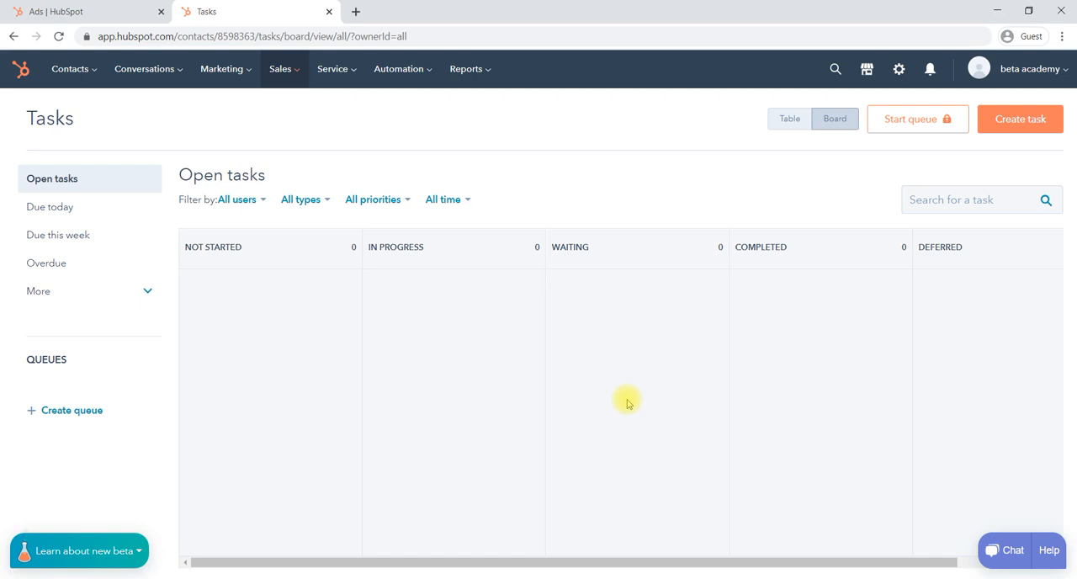
Open the service tickets board and dismiss the introductory banner about tracking customer issues.
{"action": "left_click", "coordinate": [345, 74]}
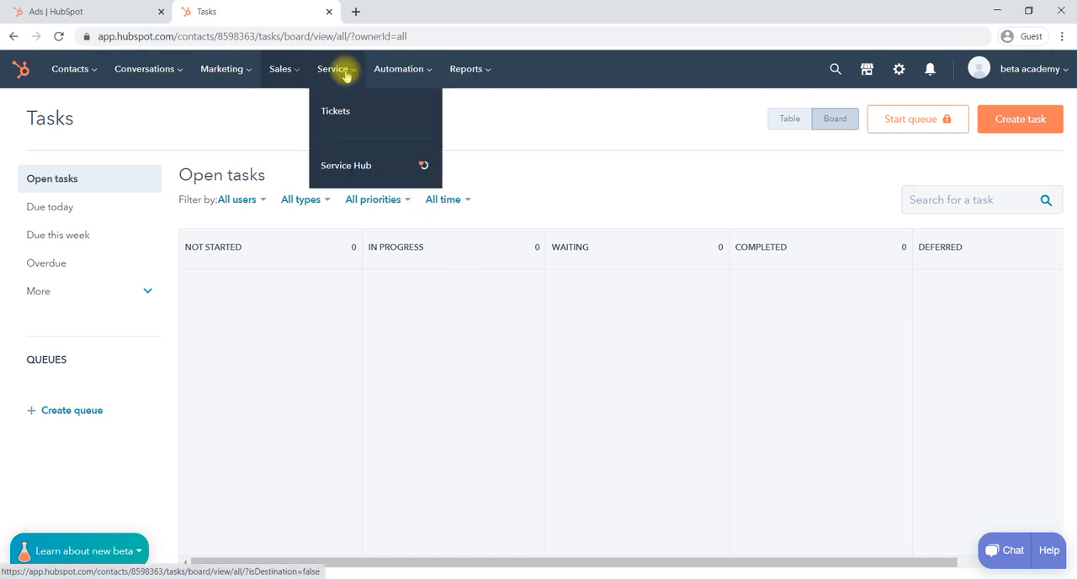
{"action": "left_click", "coordinate": [356, 117]}
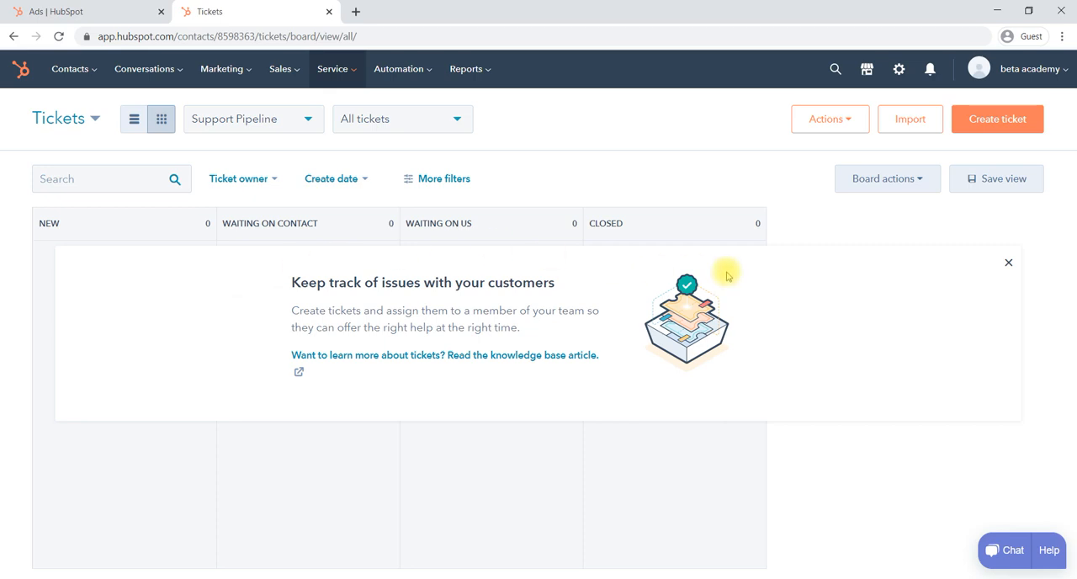
{"action": "left_click", "coordinate": [1009, 268]}
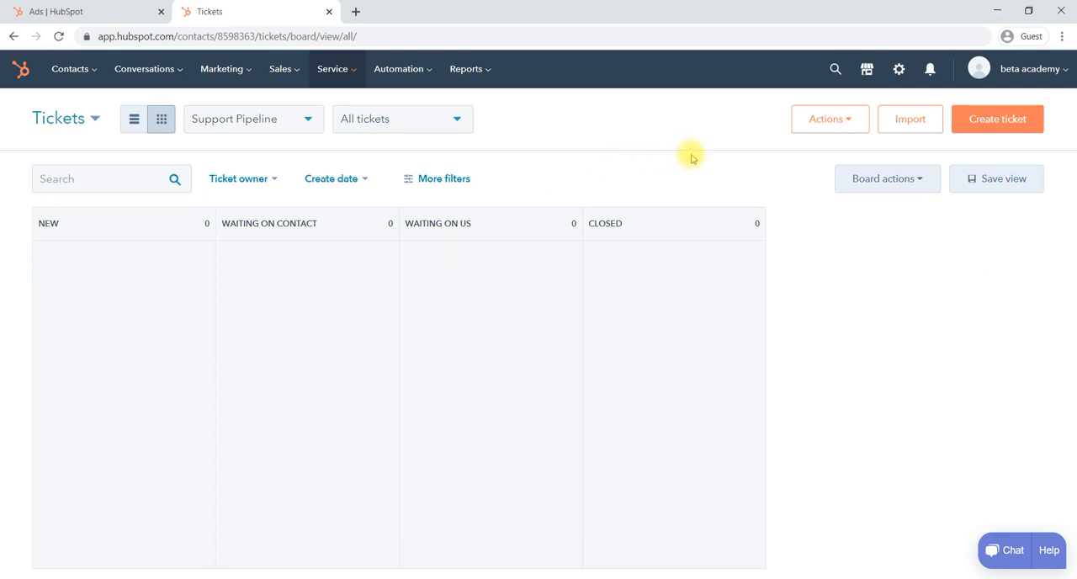
Start a new ticket in the Support Pipeline and name it "payment issue".
{"action": "left_click", "coordinate": [996, 121]}
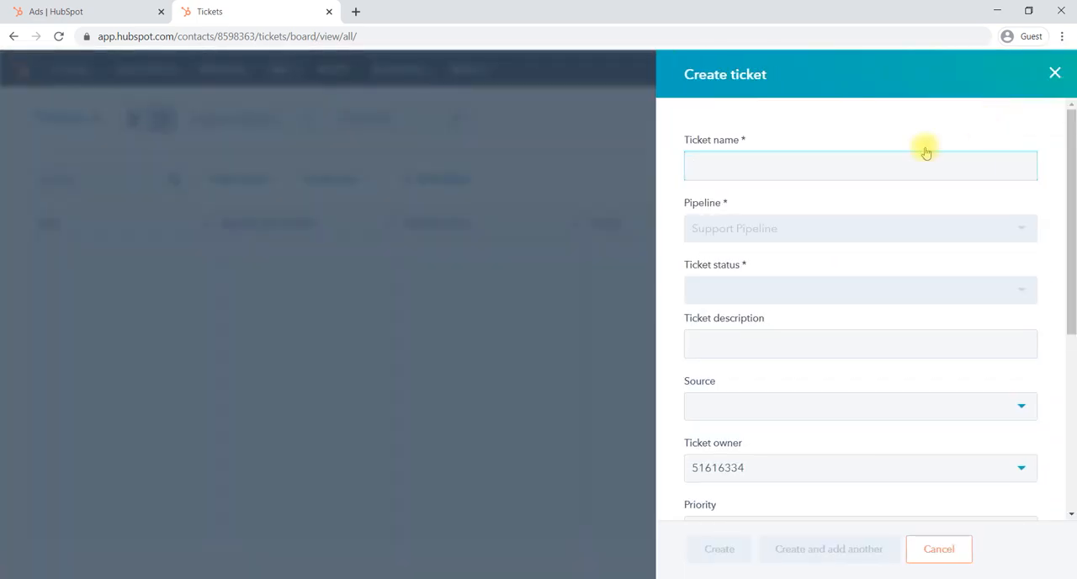
{"action": "left_click", "coordinate": [712, 172]}
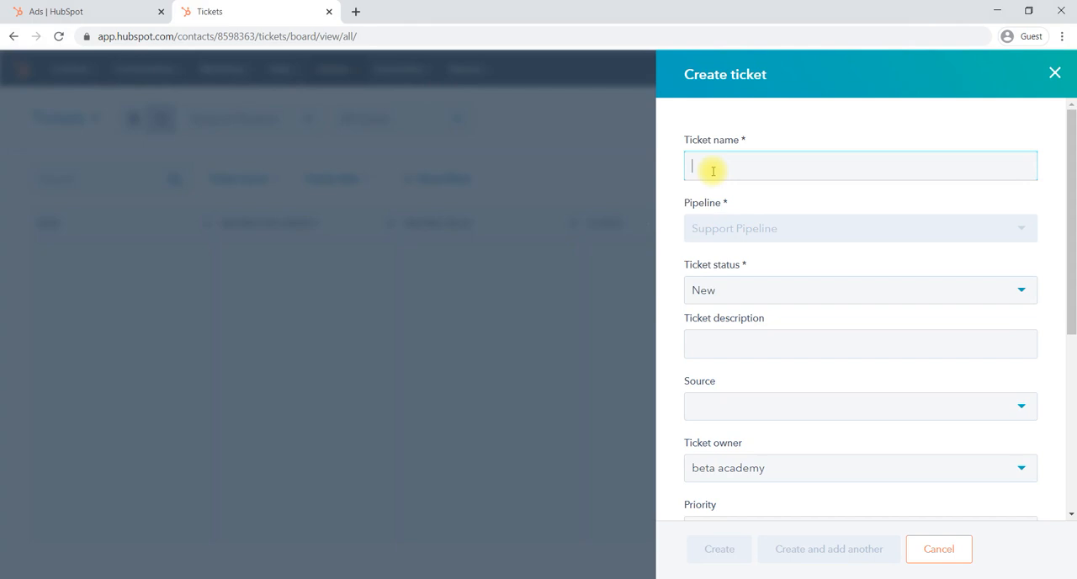
{"action": "type", "text": "pa"}
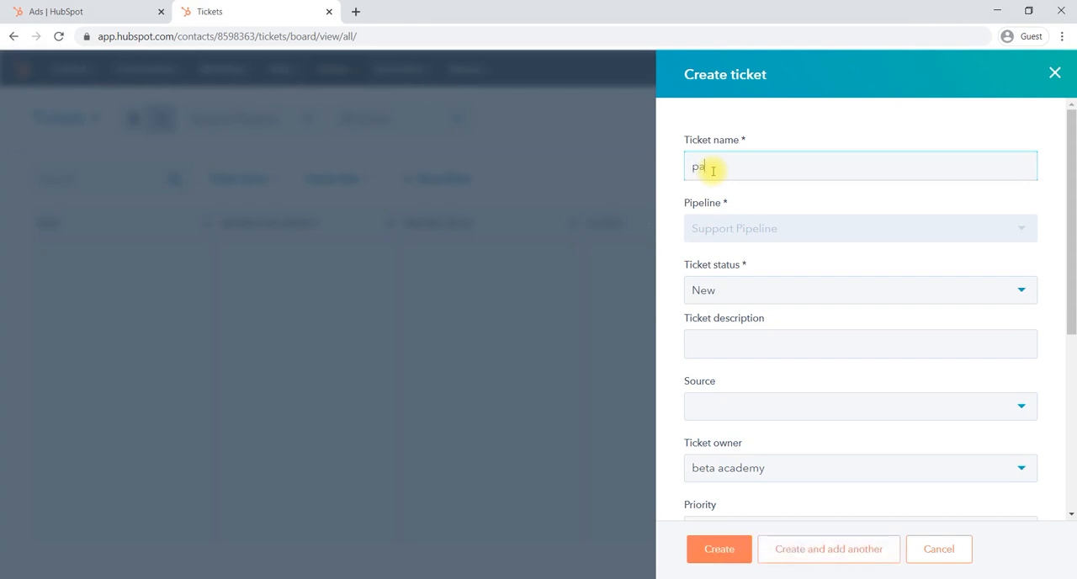
{"action": "type", "text": "yment issue"}
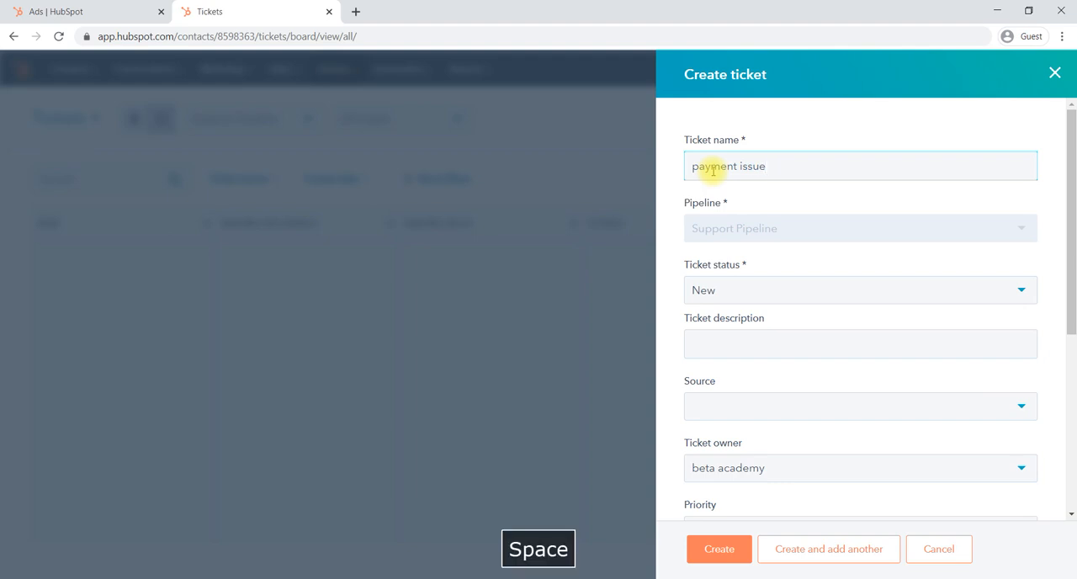
{"action": "left_click", "coordinate": [773, 230]}
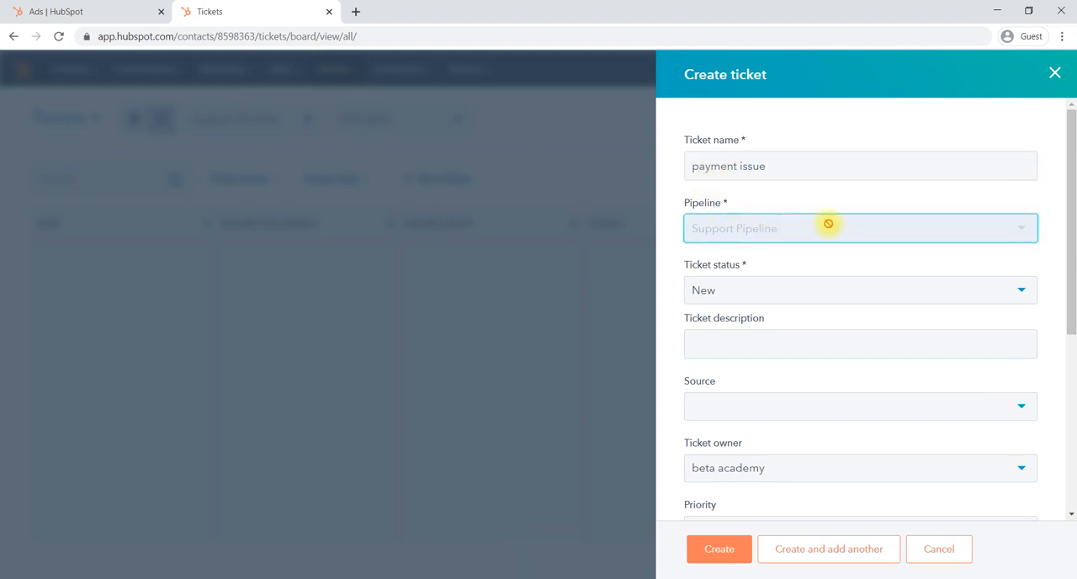
Select New as the ticket status.
{"action": "scroll", "coordinate": [829, 264], "scroll_direction": "down", "scroll_amount": 1}
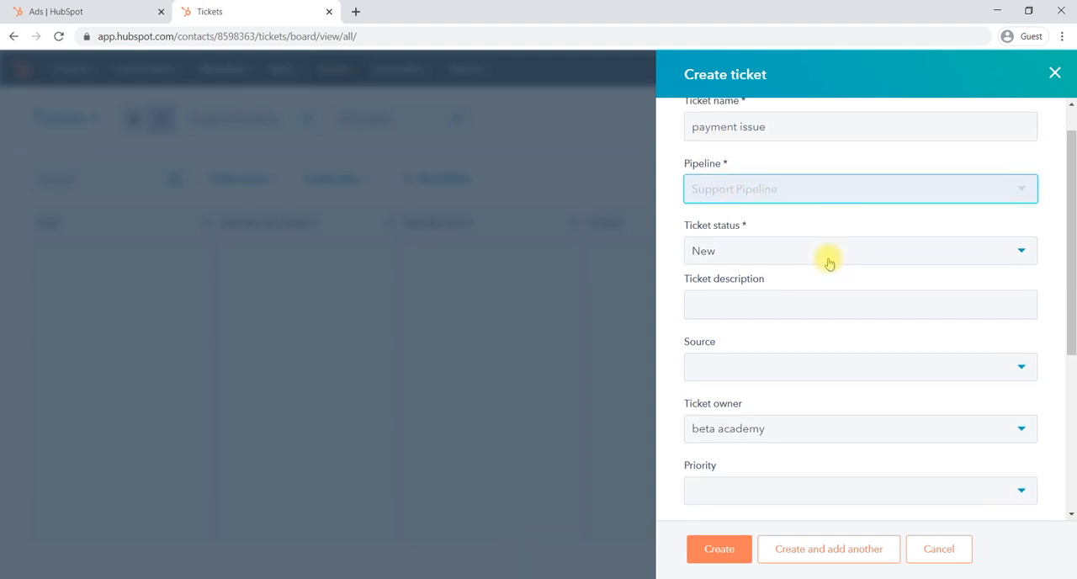
{"action": "left_click", "coordinate": [773, 257]}
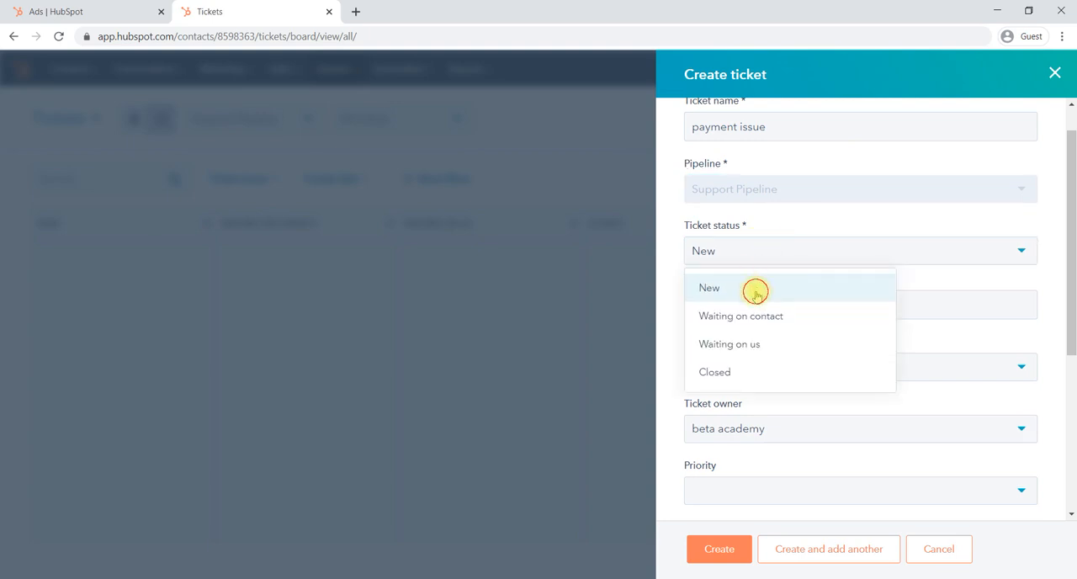
{"action": "left_click", "coordinate": [755, 291]}
Enter "client has payment due from 1 month" as the ticket description.
{"action": "left_click", "coordinate": [745, 308]}
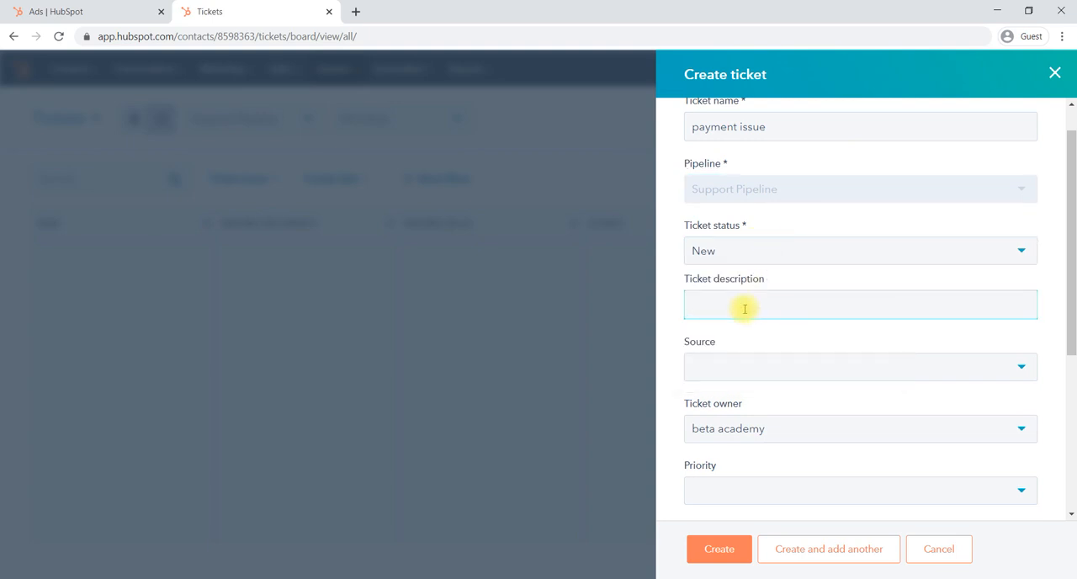
{"action": "type", "text": "client has payment due from "}
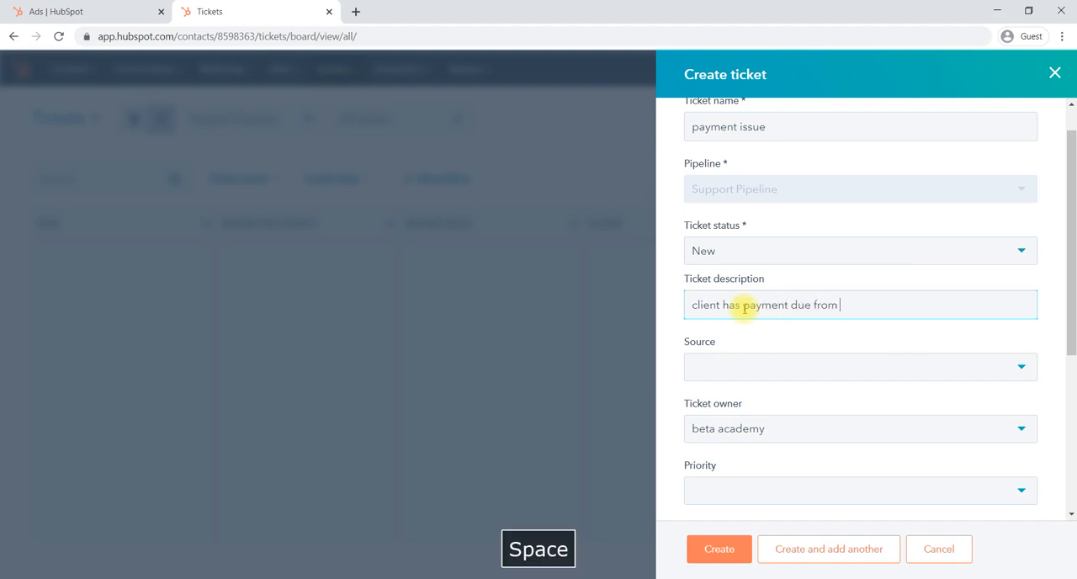
{"action": "type", "text": "1 month"}
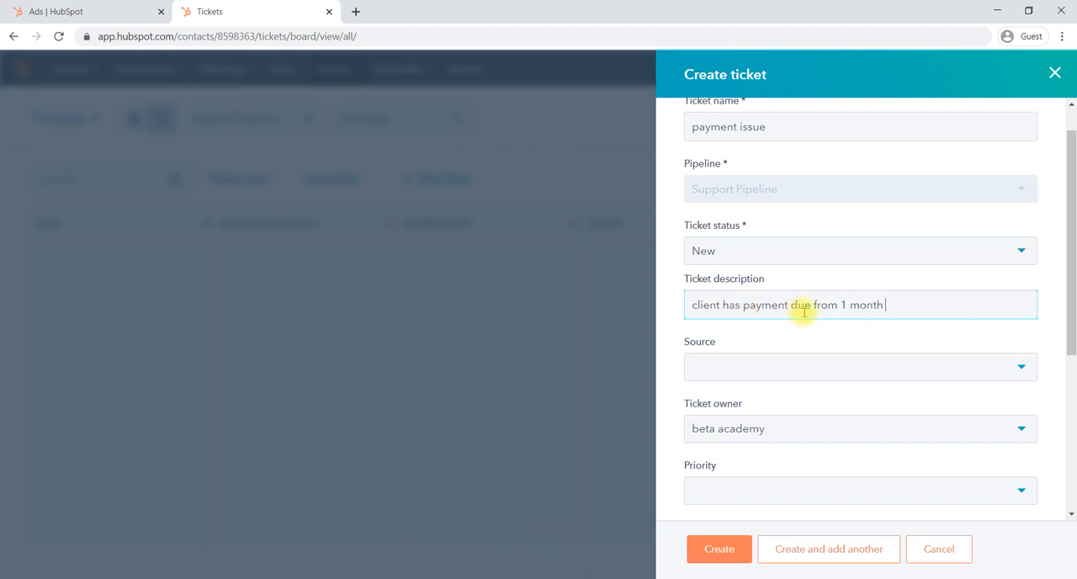
Set the ticket source to Phone.
{"action": "scroll", "coordinate": [774, 310], "scroll_direction": "down", "scroll_amount": 1}
{"action": "left_click", "coordinate": [830, 300]}
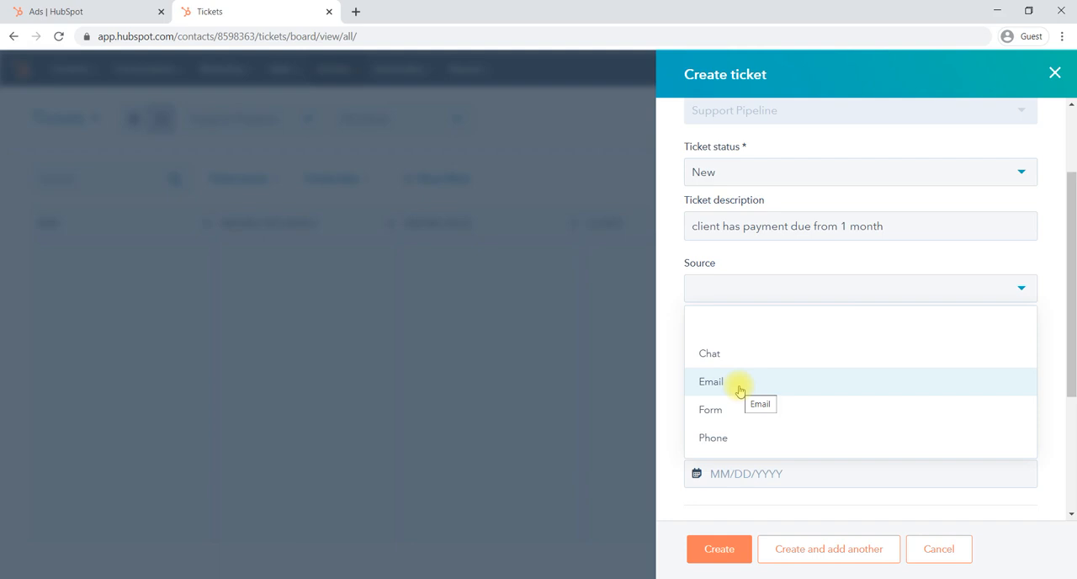
{"action": "left_click", "coordinate": [737, 447]}
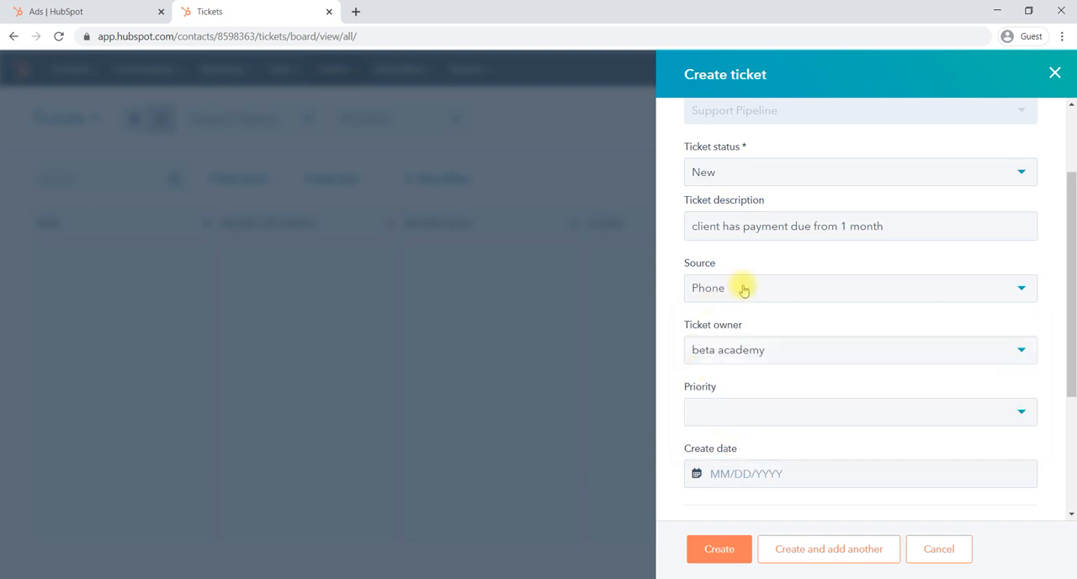
Review the details entered so far and select beta academy as the ticket owner.
{"action": "scroll", "coordinate": [743, 290], "scroll_direction": "up", "scroll_amount": 2}
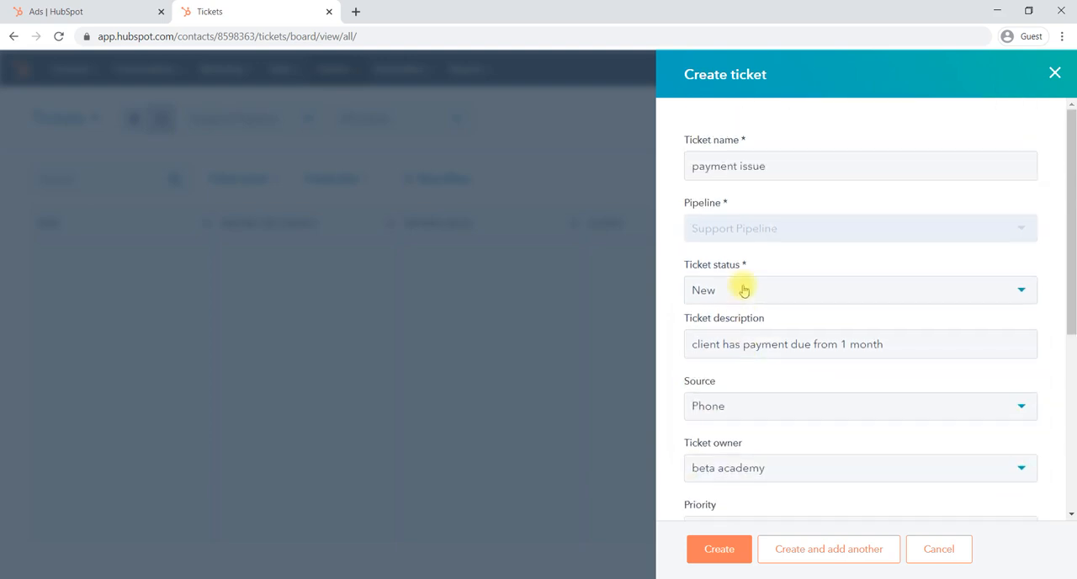
{"action": "scroll", "coordinate": [781, 238], "scroll_direction": "down", "scroll_amount": 3}
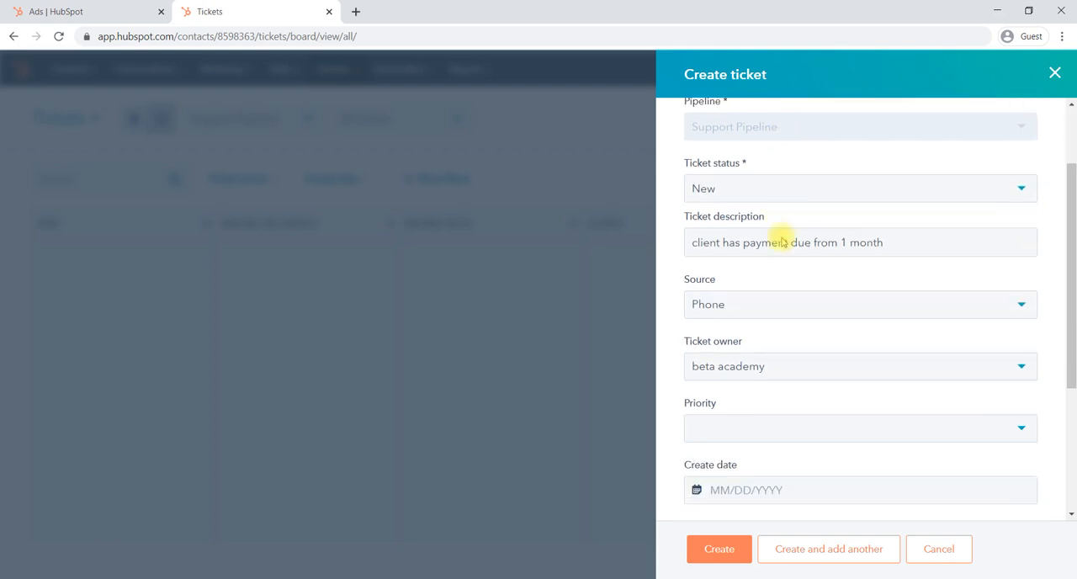
{"action": "scroll", "coordinate": [781, 241], "scroll_direction": "down", "scroll_amount": 1}
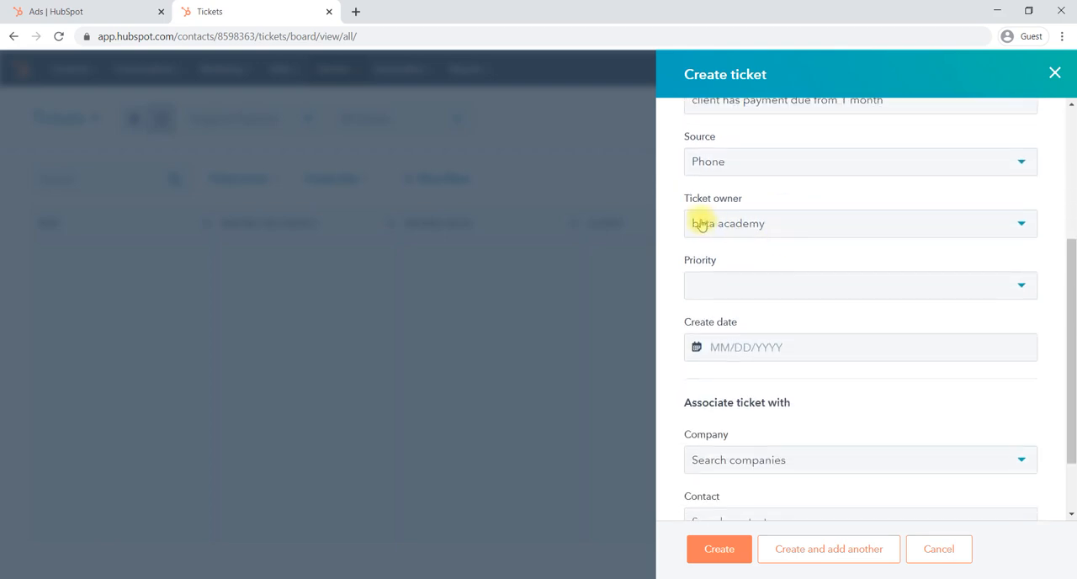
{"action": "left_click", "coordinate": [745, 227]}
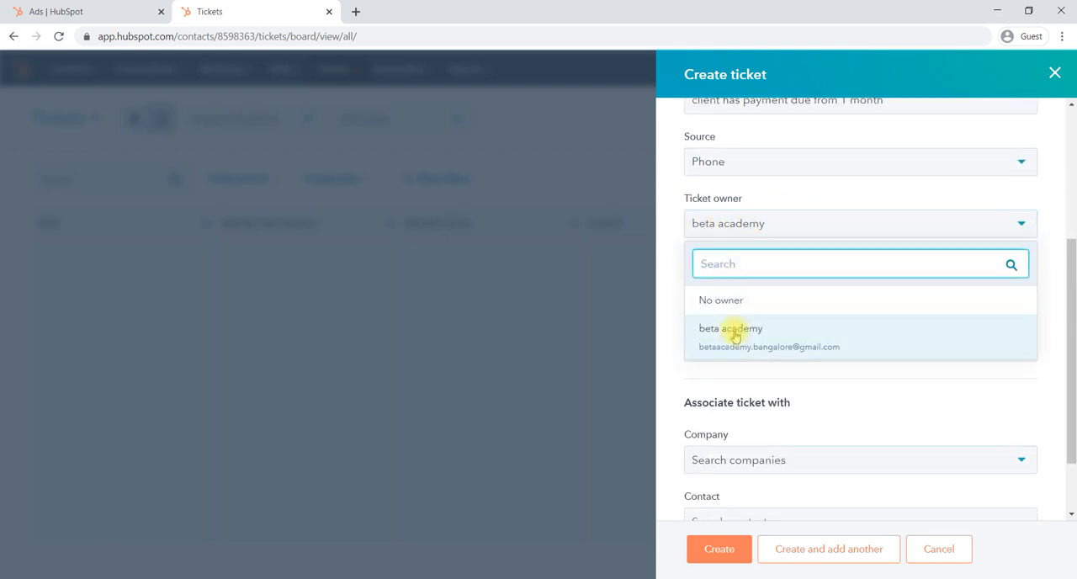
{"action": "left_click", "coordinate": [730, 330]}
Set the ticket priority to High and the create date to 10/07/2020.
{"action": "scroll", "coordinate": [769, 259], "scroll_direction": "down", "scroll_amount": 1}
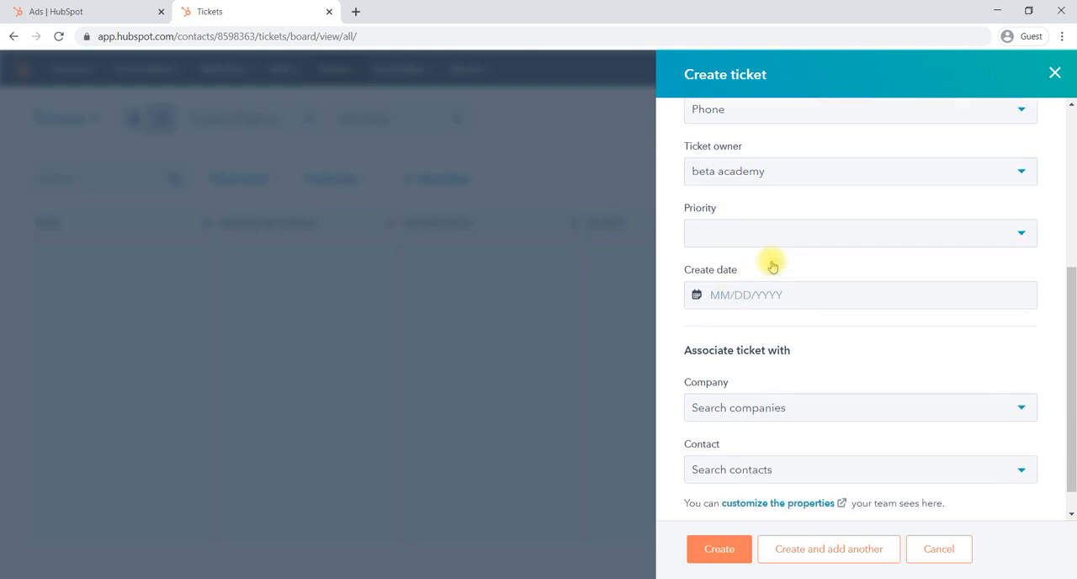
{"action": "left_click", "coordinate": [762, 238]}
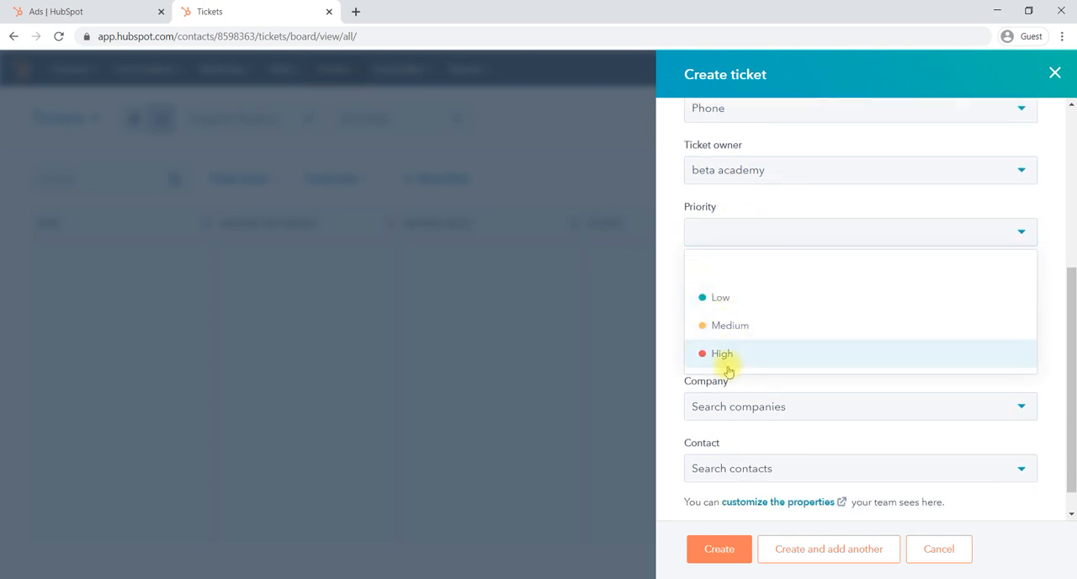
{"action": "left_click", "coordinate": [747, 354]}
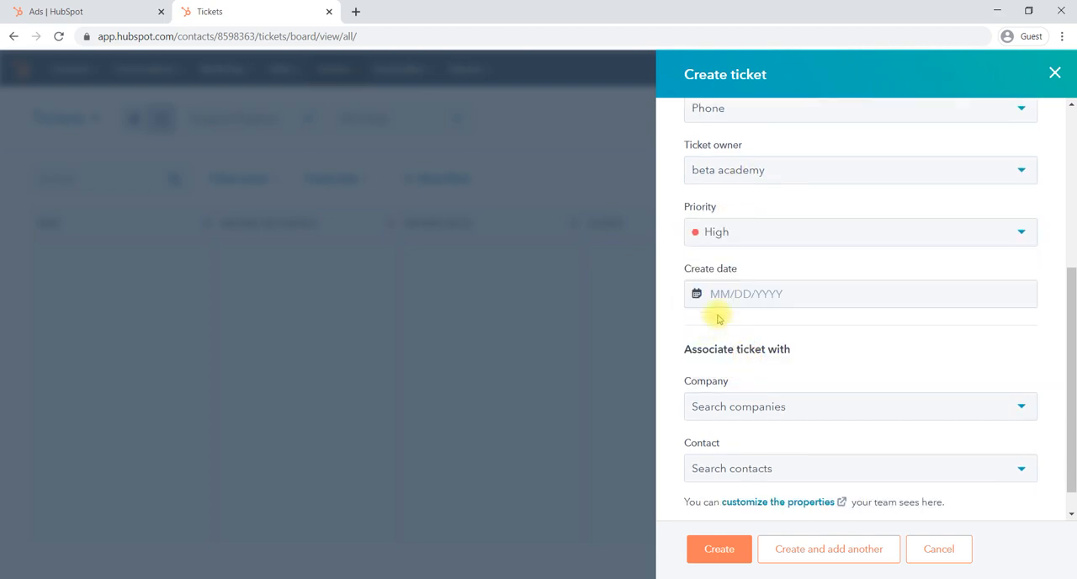
{"action": "left_click", "coordinate": [765, 294]}
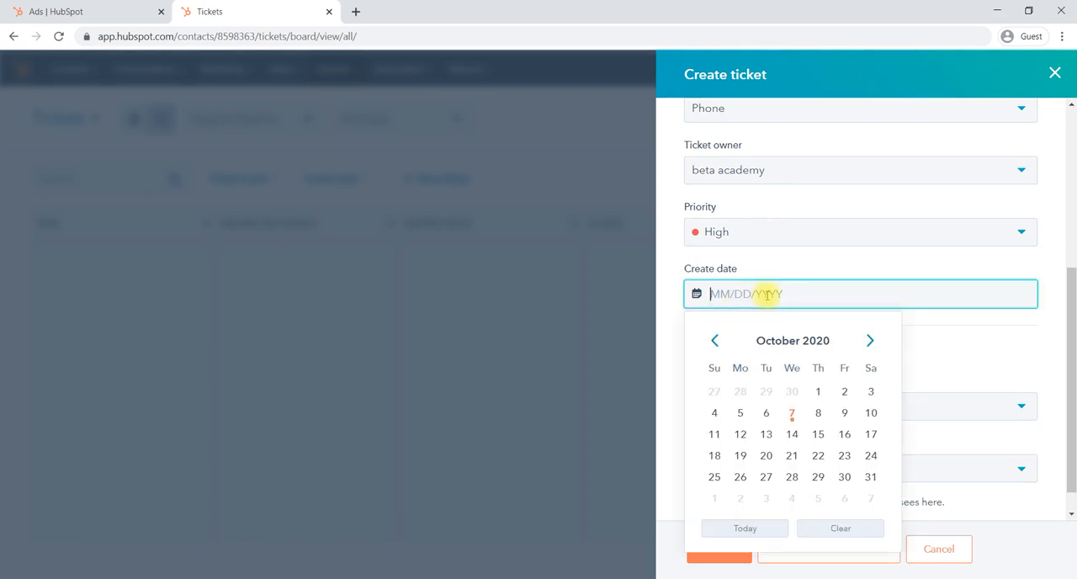
{"action": "left_click", "coordinate": [791, 414]}
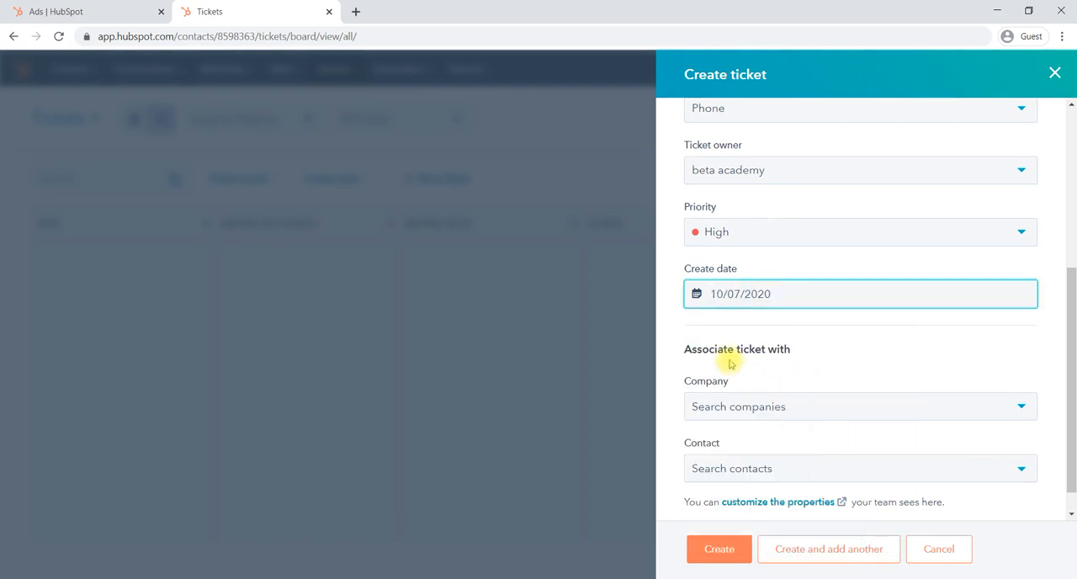
Search the companies for "pr" and associate the ticket with the company graphics print.
{"action": "scroll", "coordinate": [813, 353], "scroll_direction": "down", "scroll_amount": 1}
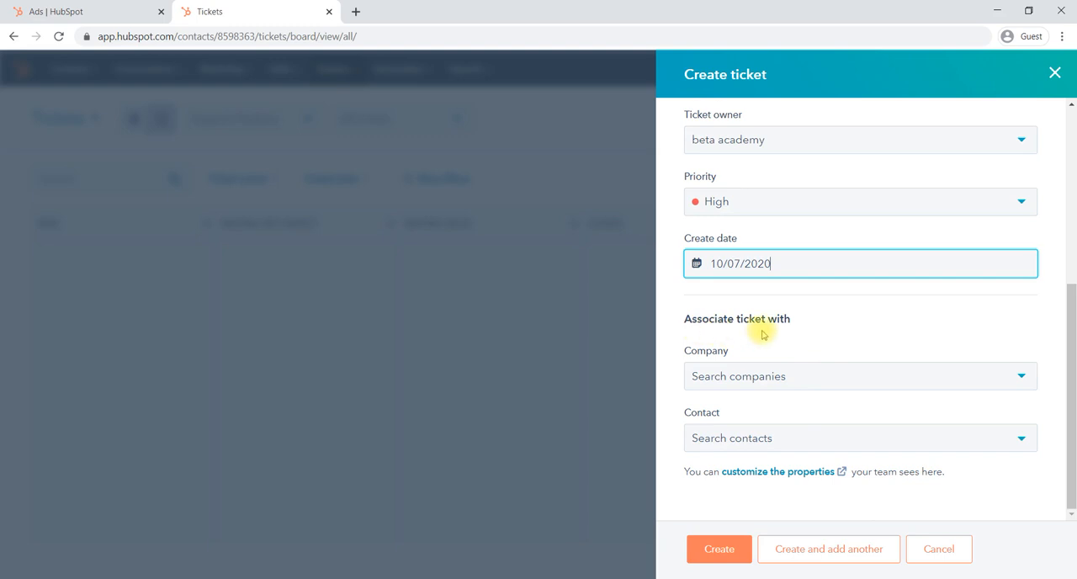
{"action": "left_click", "coordinate": [777, 384]}
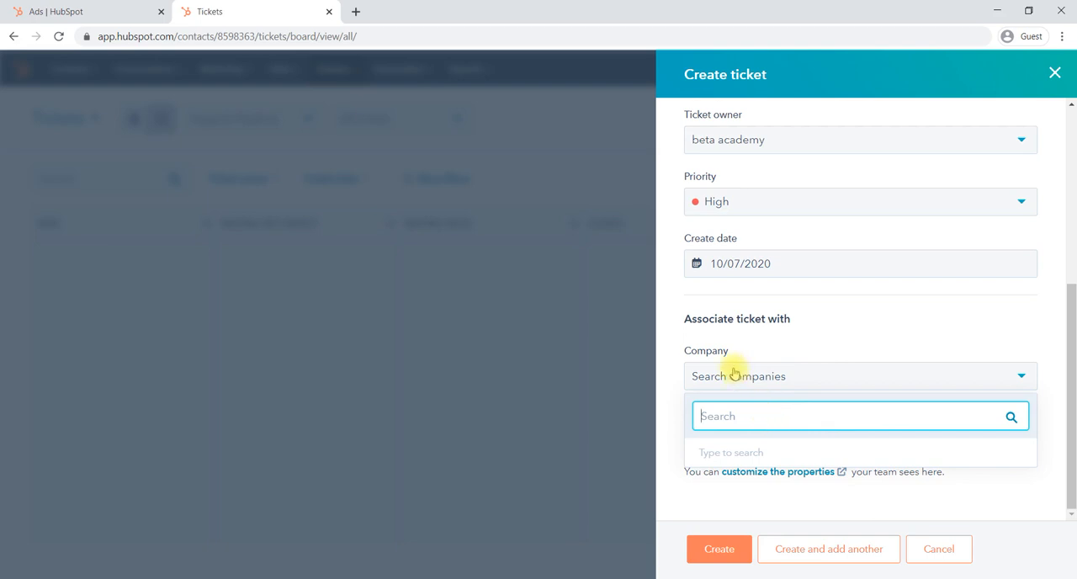
{"action": "left_click", "coordinate": [771, 330]}
{"action": "left_click", "coordinate": [738, 379]}
{"action": "left_click", "coordinate": [717, 413]}
{"action": "type", "text": "pri"}
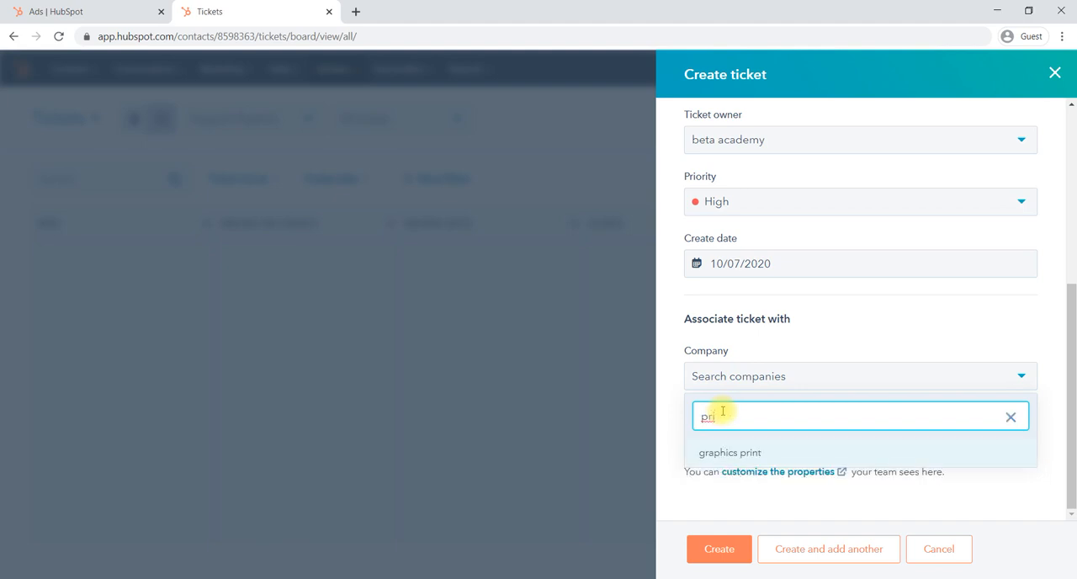
{"action": "key", "text": "BackSpace"}
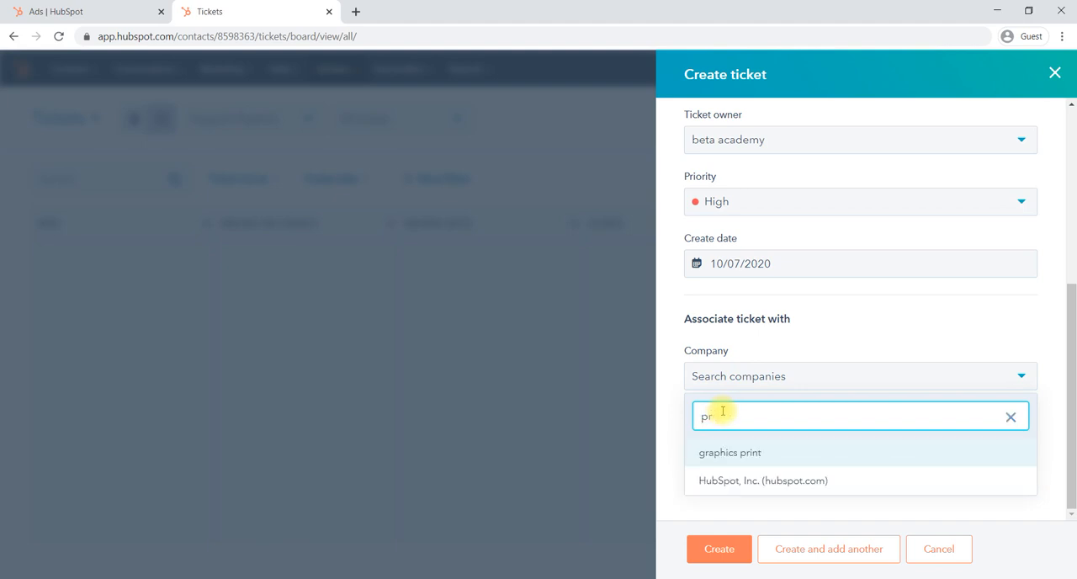
{"action": "left_click", "coordinate": [734, 462]}
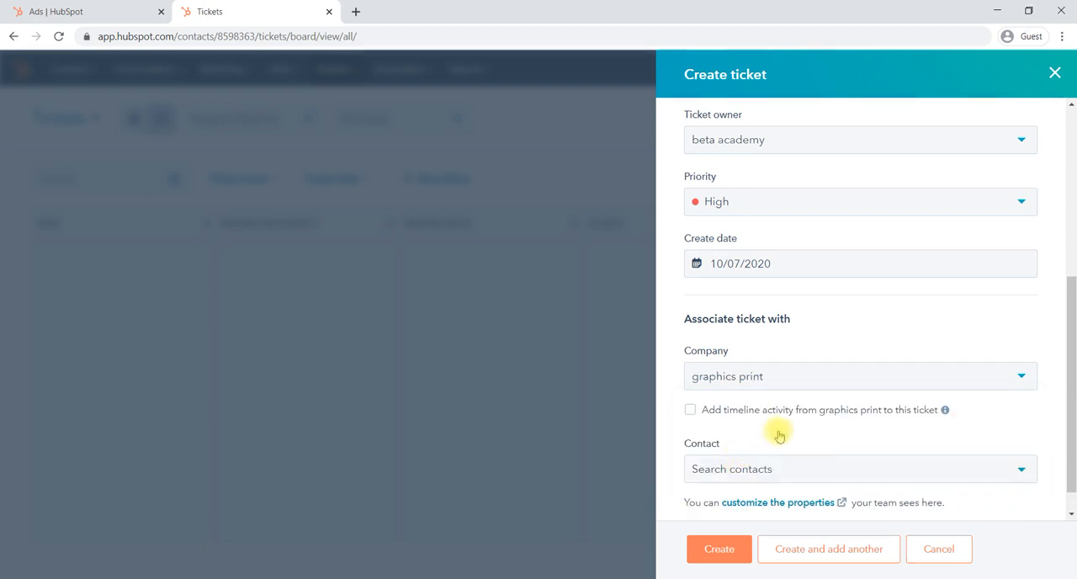
Search the contacts for "g", associate the first listed contact with the ticket, and create the ticket.
{"action": "scroll", "coordinate": [779, 436], "scroll_direction": "down", "scroll_amount": 1}
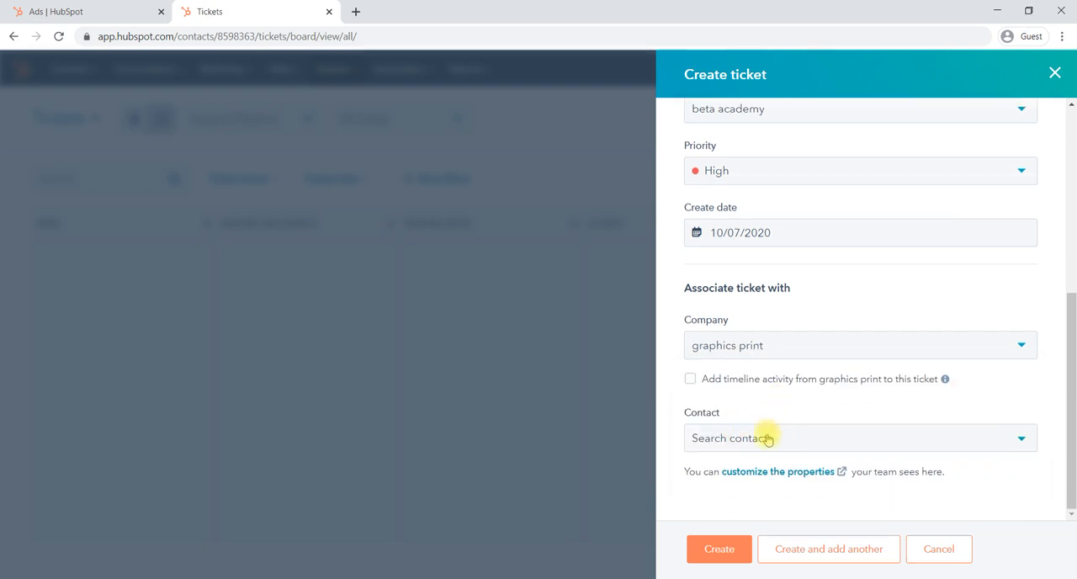
{"action": "left_click", "coordinate": [784, 437]}
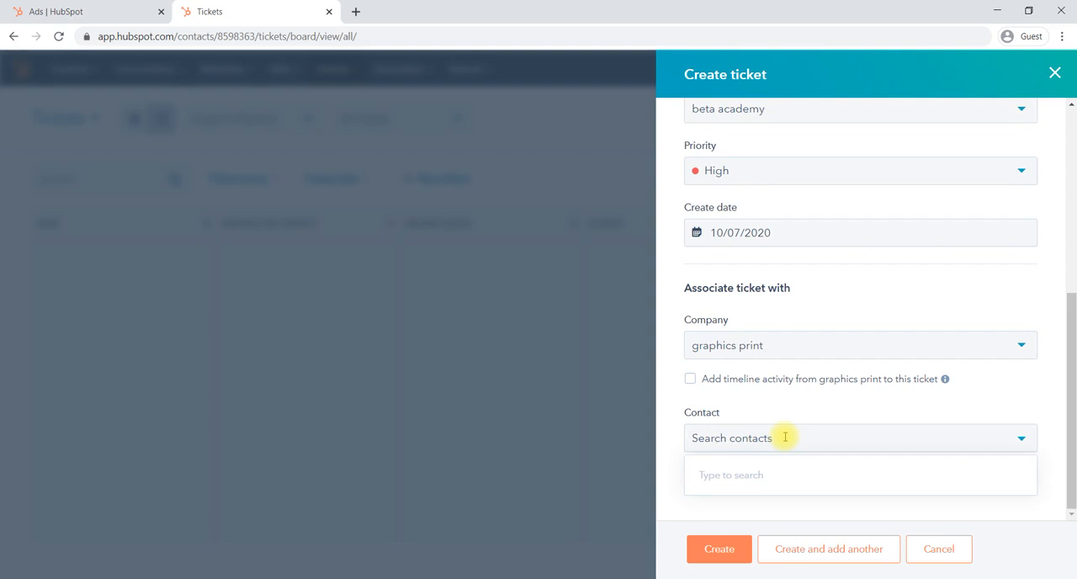
{"action": "type", "text": "g"}
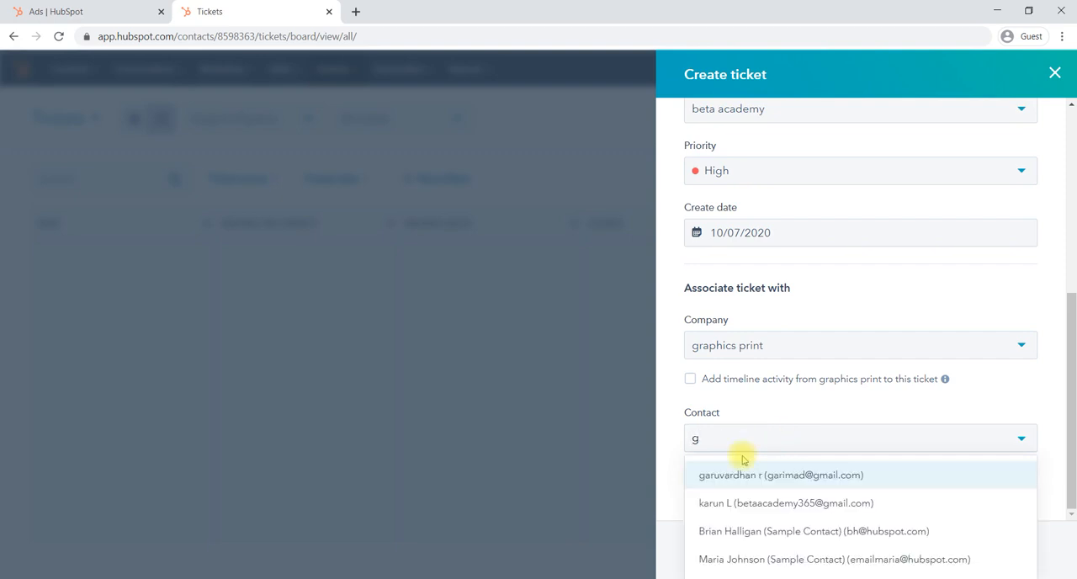
{"action": "left_click", "coordinate": [722, 476]}
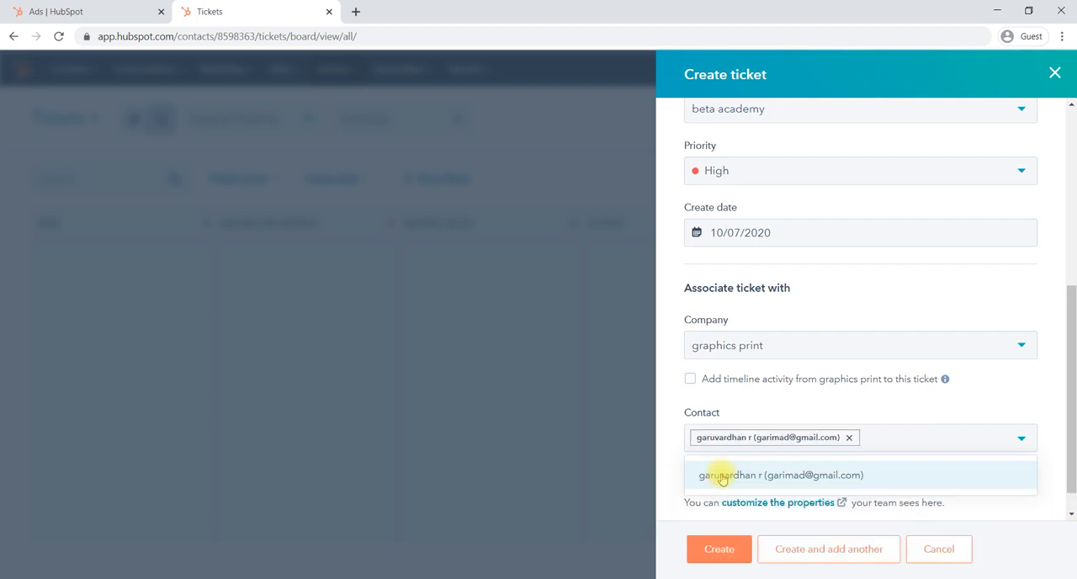
{"action": "left_click", "coordinate": [804, 408]}
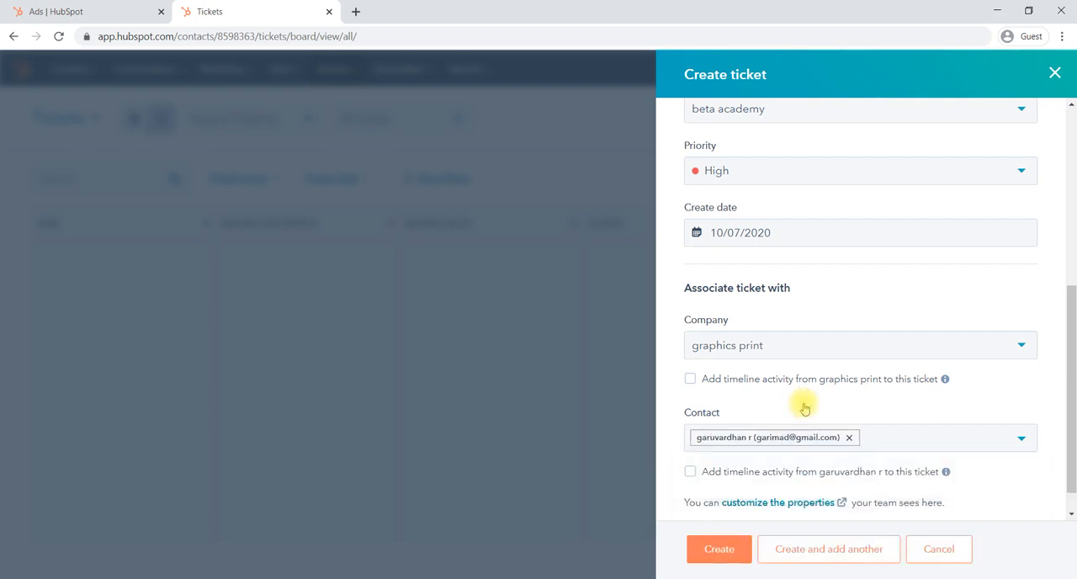
{"action": "left_click", "coordinate": [702, 550]}
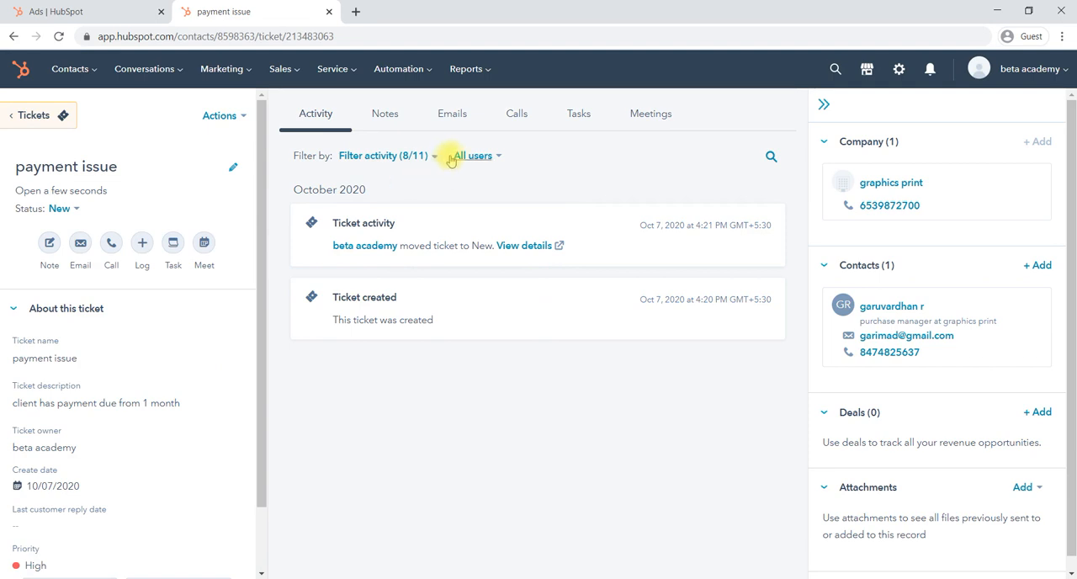
Review the payment issue ticket's activity, its associated company and contact, and the choices for adding attachments.
{"action": "mouse_move", "coordinate": [897, 306]}
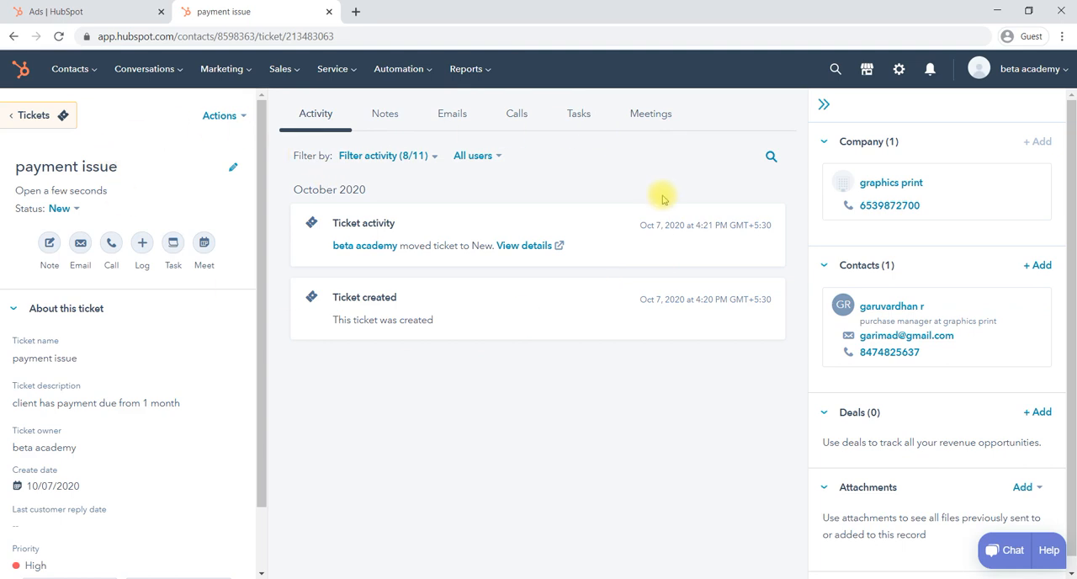
{"action": "left_click", "coordinate": [574, 182]}
{"action": "left_click_drag", "start_coordinate": [600, 176], "coordinate": [820, 135]}
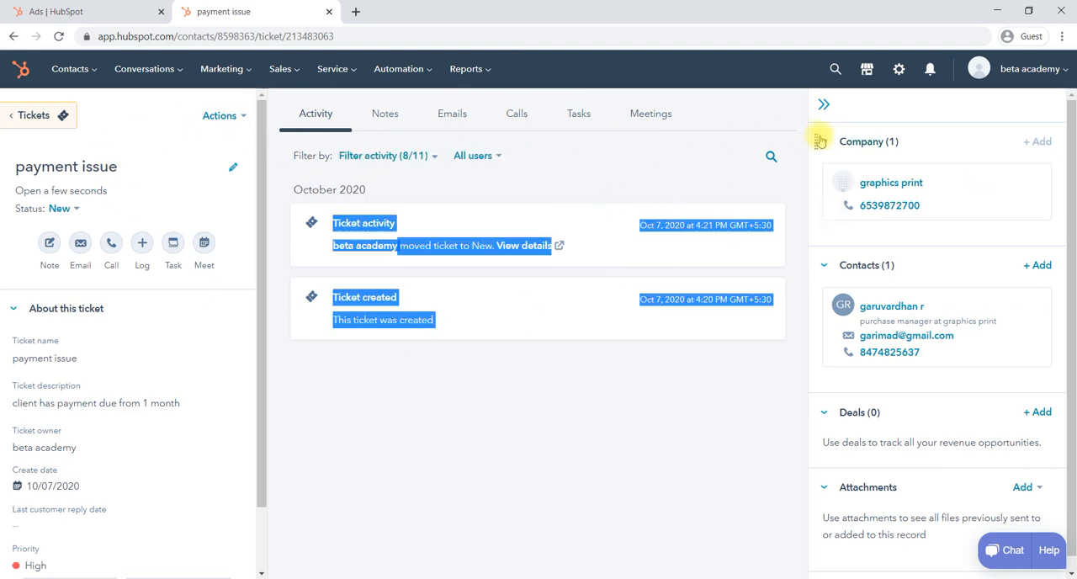
{"action": "left_click", "coordinate": [718, 168]}
{"action": "mouse_move", "coordinate": [875, 183]}
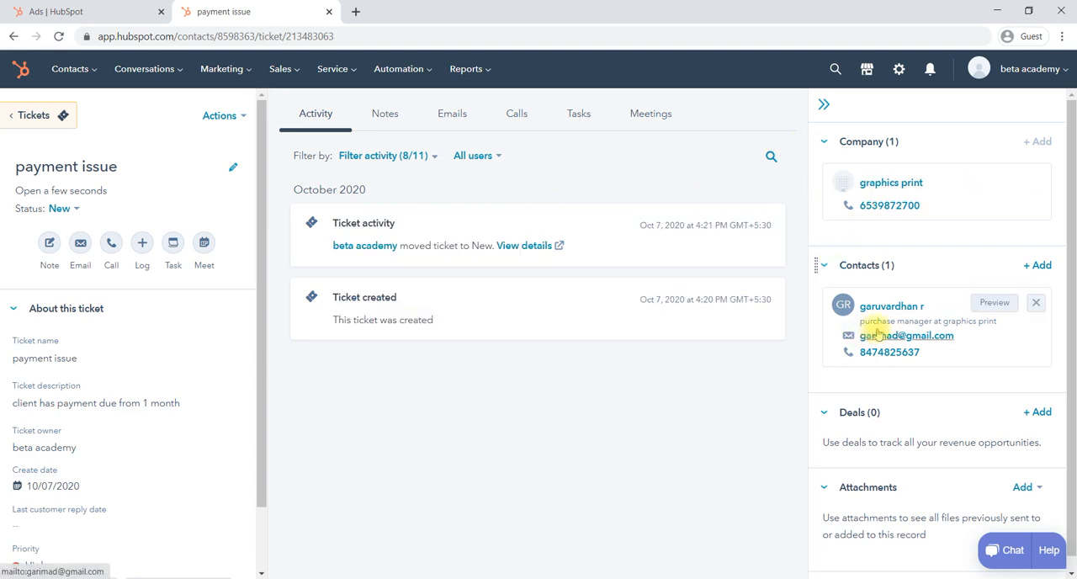
{"action": "scroll", "coordinate": [877, 334], "scroll_direction": "down", "scroll_amount": 1}
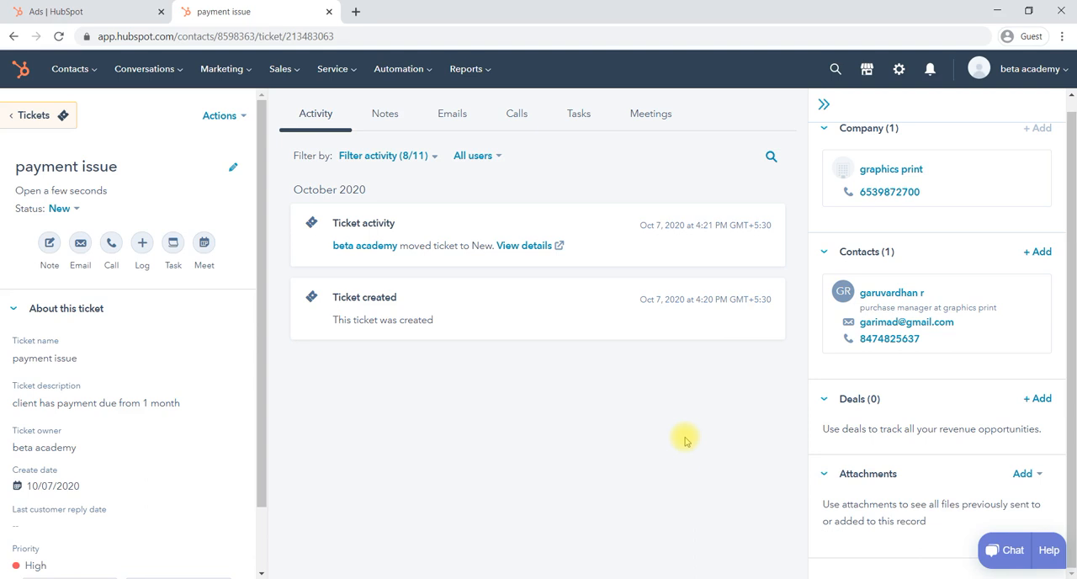
{"action": "left_click", "coordinate": [1033, 473]}
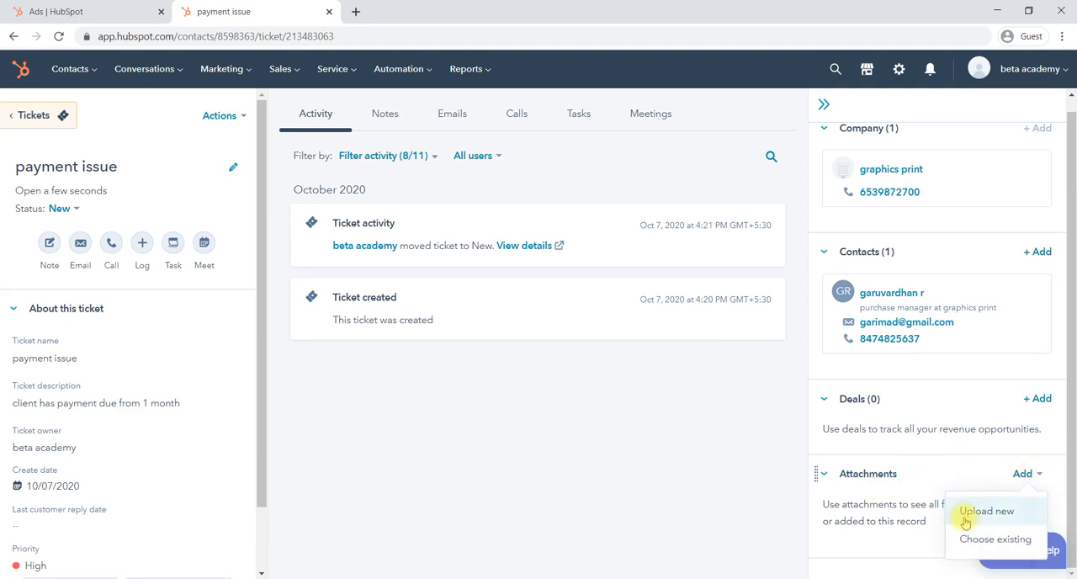
{"action": "left_click", "coordinate": [719, 449]}
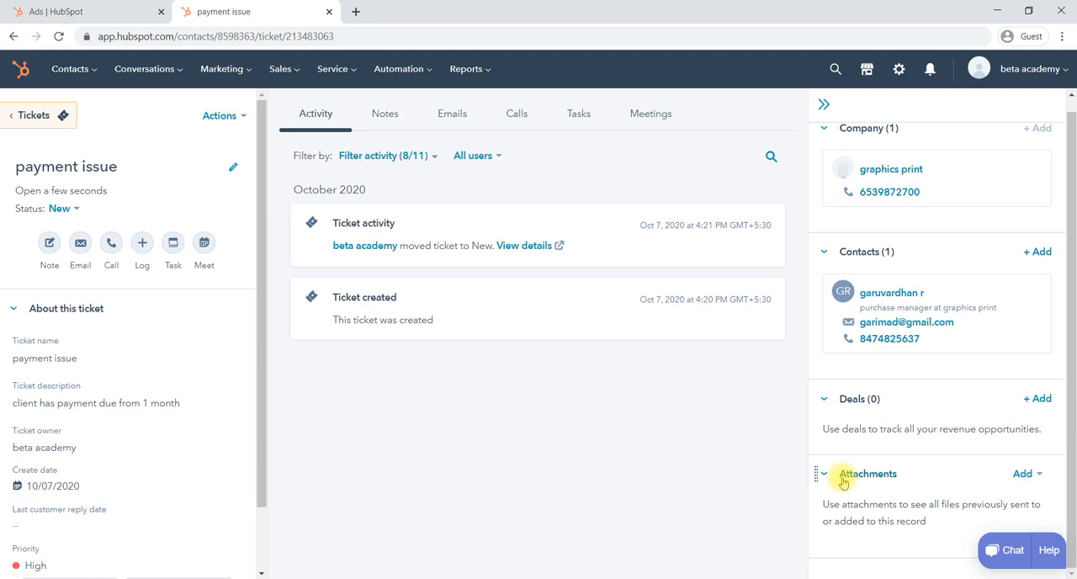
Look through the payment issue ticket's notes, emails and calls.
{"action": "left_click", "coordinate": [387, 114]}
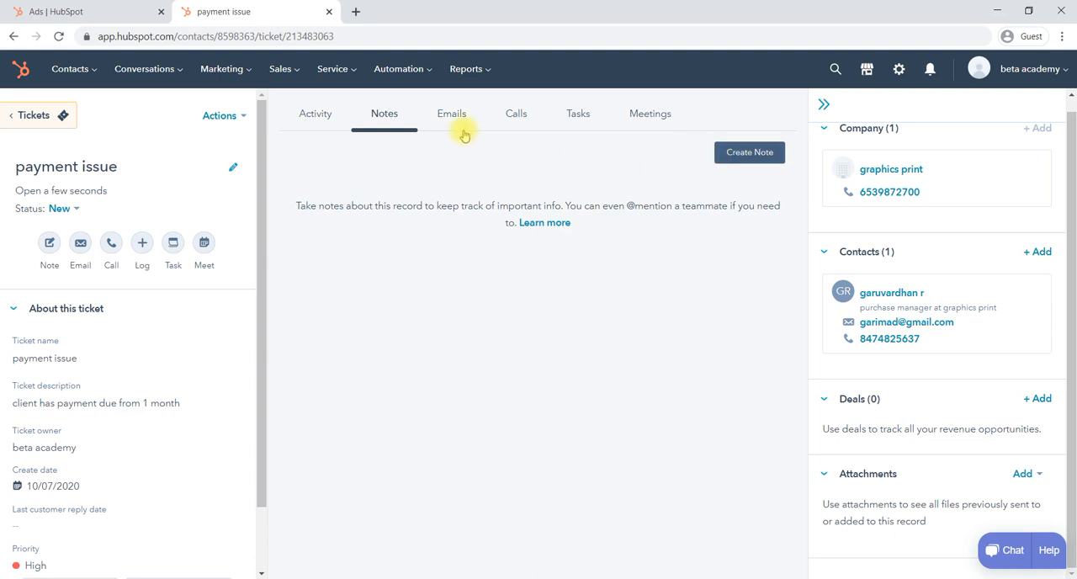
{"action": "left_click", "coordinate": [454, 120]}
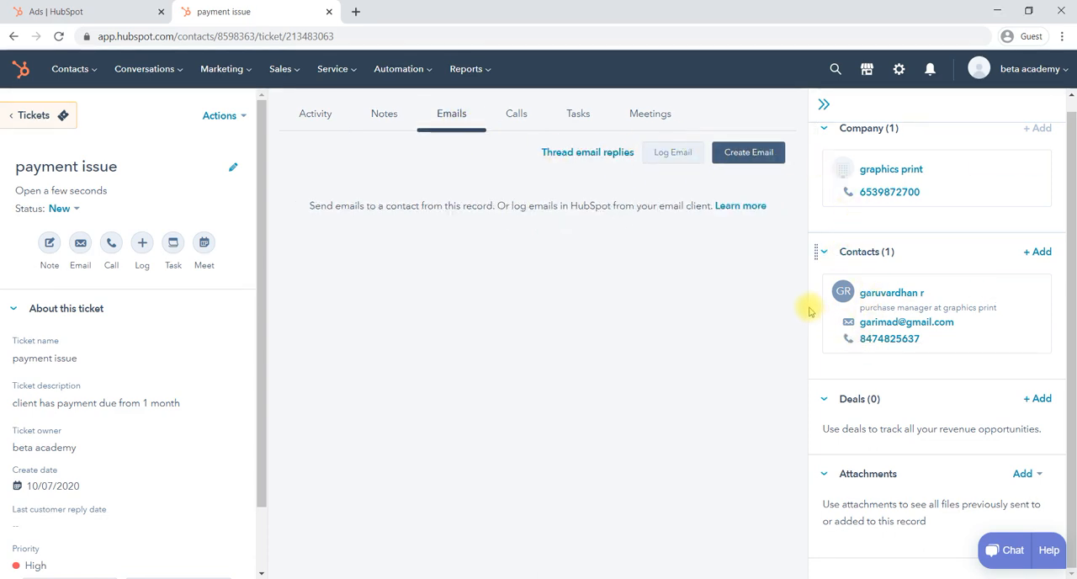
{"action": "left_click", "coordinate": [526, 121]}
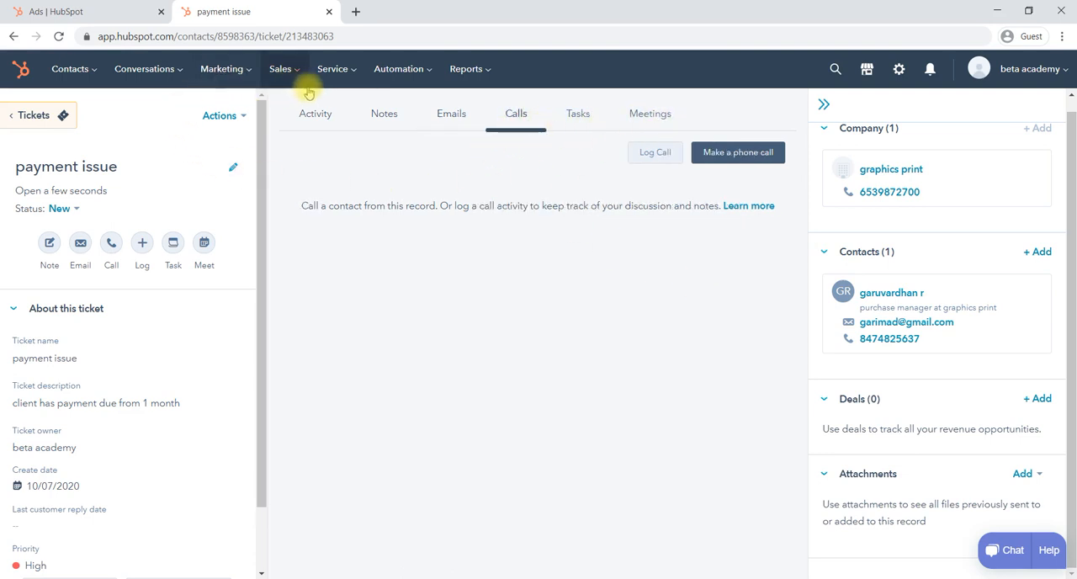
On the Support Pipeline ticket board, move the payment issue ticket to Waiting on contact and on to Closed.
{"action": "left_click", "coordinate": [355, 72]}
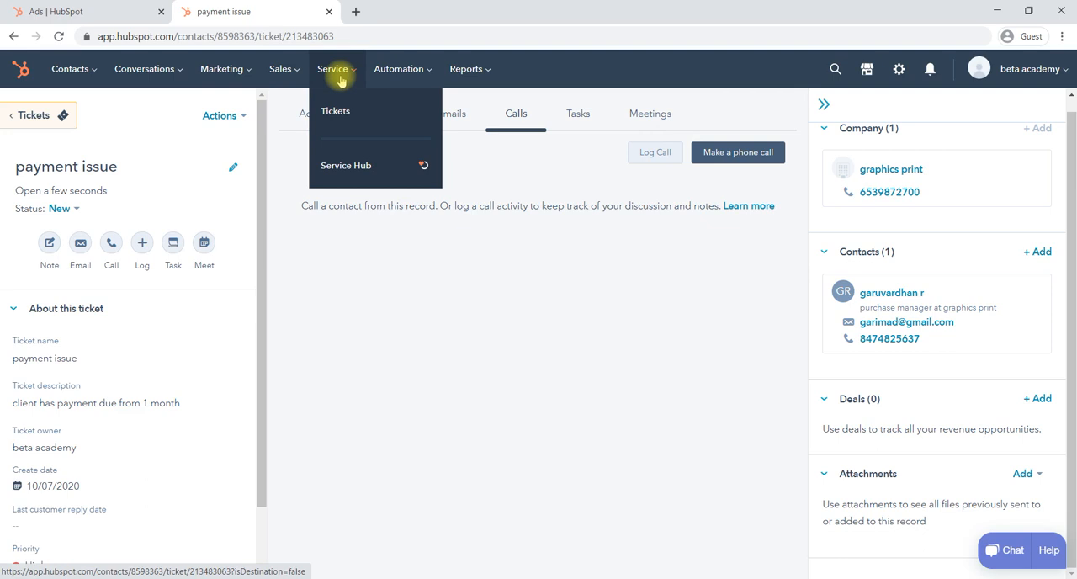
{"action": "left_click", "coordinate": [335, 110]}
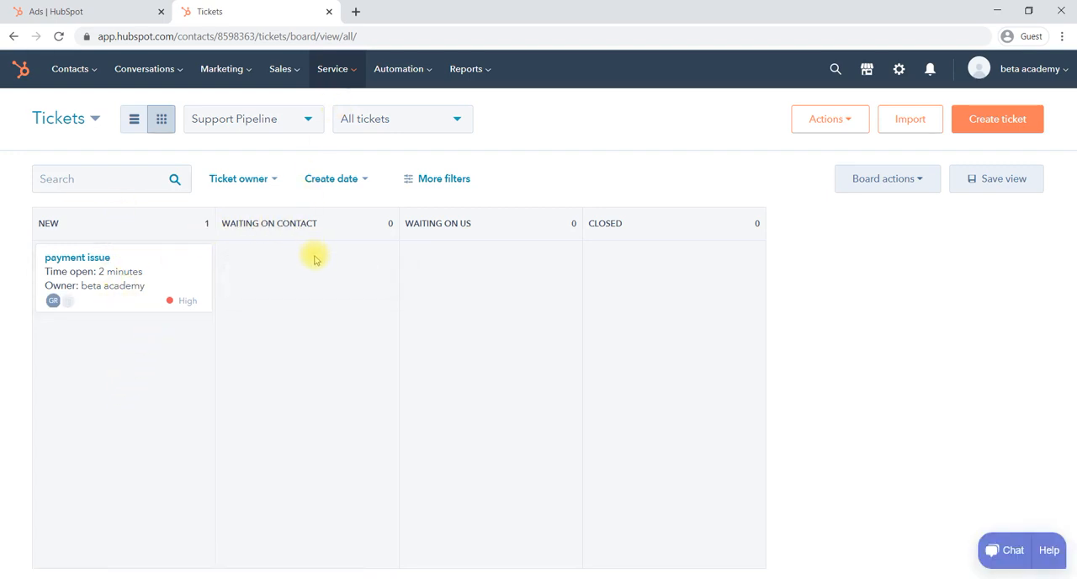
{"action": "left_click_drag", "start_coordinate": [157, 270], "coordinate": [306, 273]}
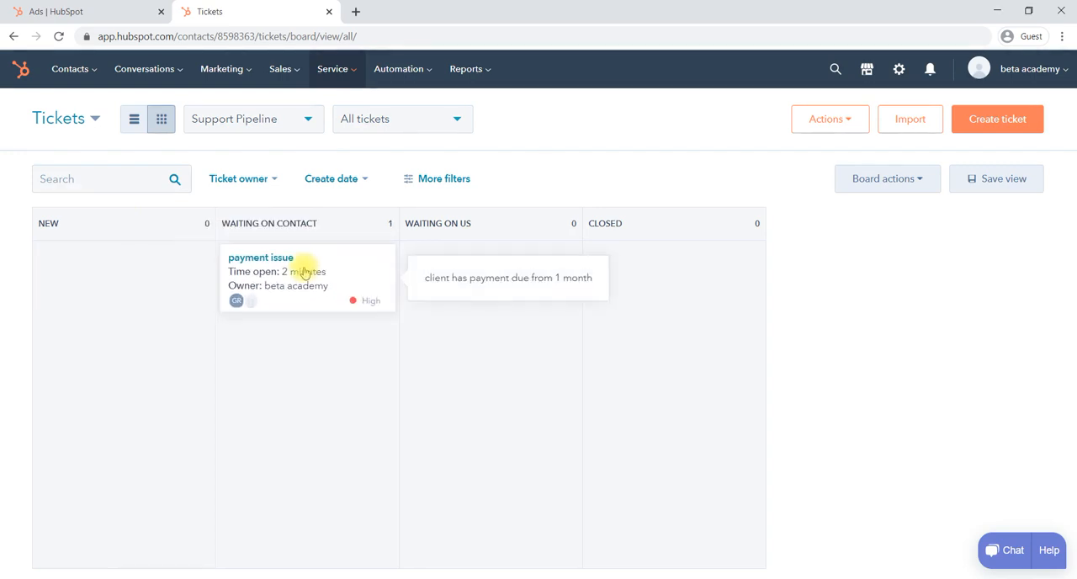
{"action": "left_click_drag", "start_coordinate": [361, 266], "coordinate": [695, 260]}
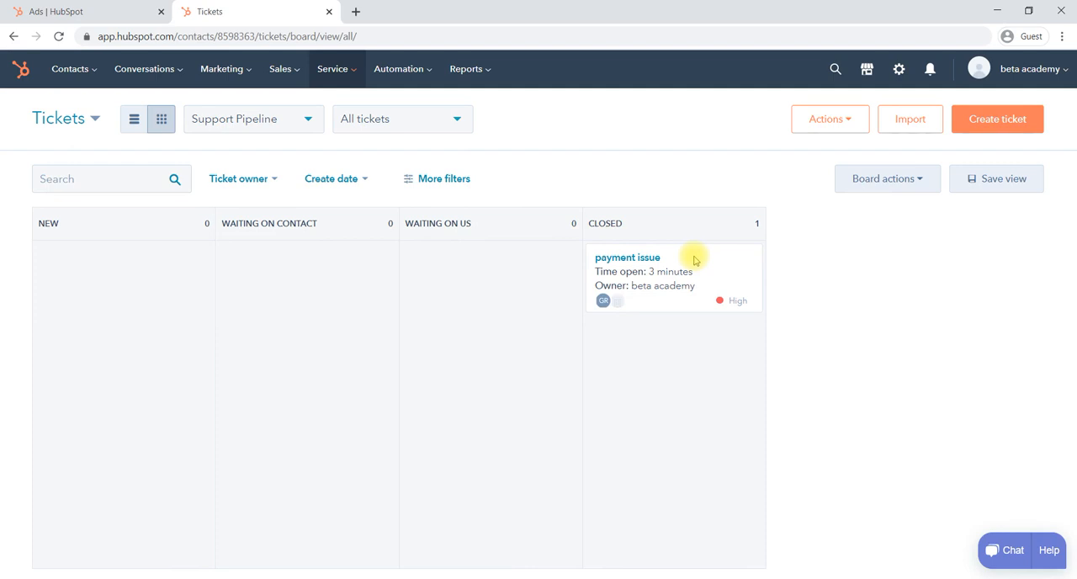
Show the tickets as a list and open the payment issue ticket to review its activity history.
{"action": "mouse_move", "coordinate": [615, 270]}
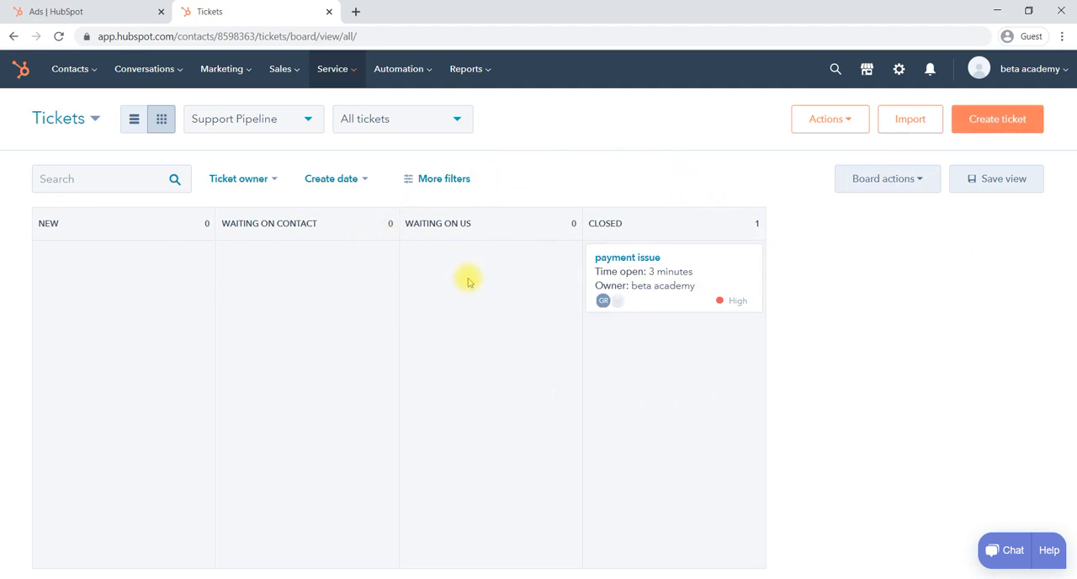
{"action": "left_click", "coordinate": [132, 124]}
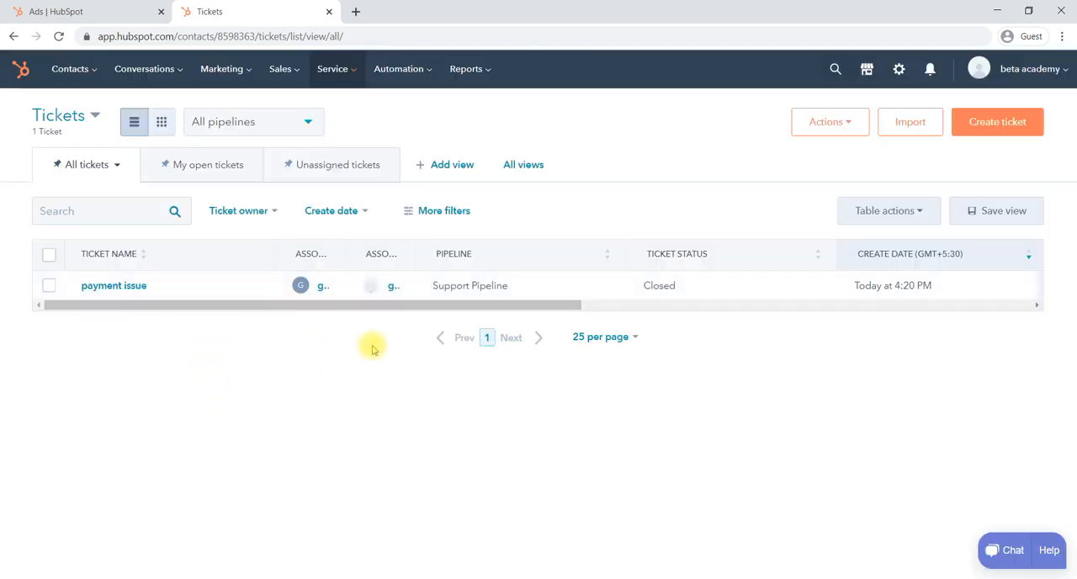
{"action": "left_click", "coordinate": [114, 287]}
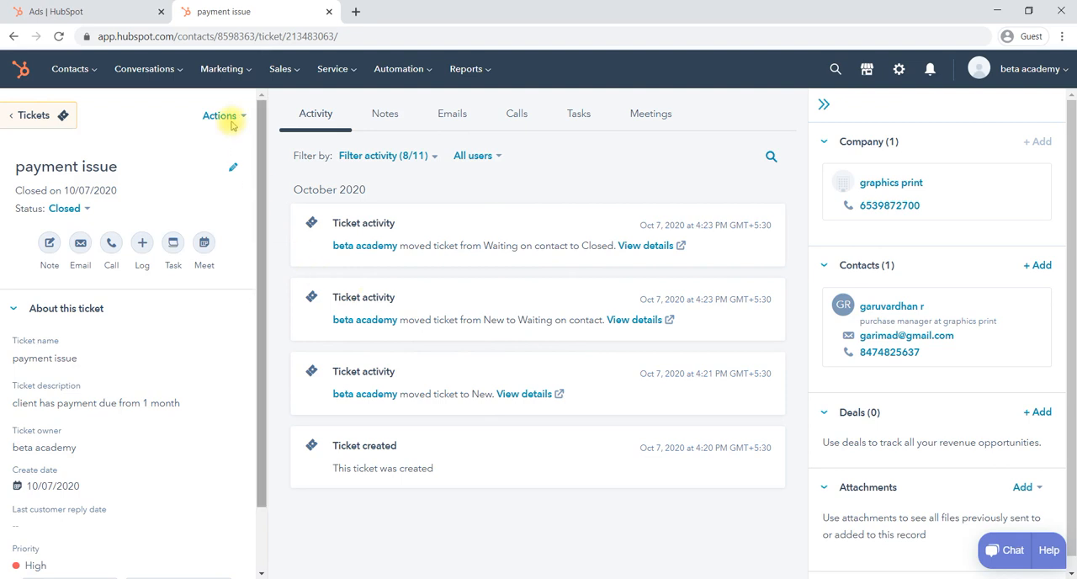
Return to the tickets overview and display it as a board.
{"action": "left_click", "coordinate": [341, 73]}
{"action": "left_click", "coordinate": [342, 114]}
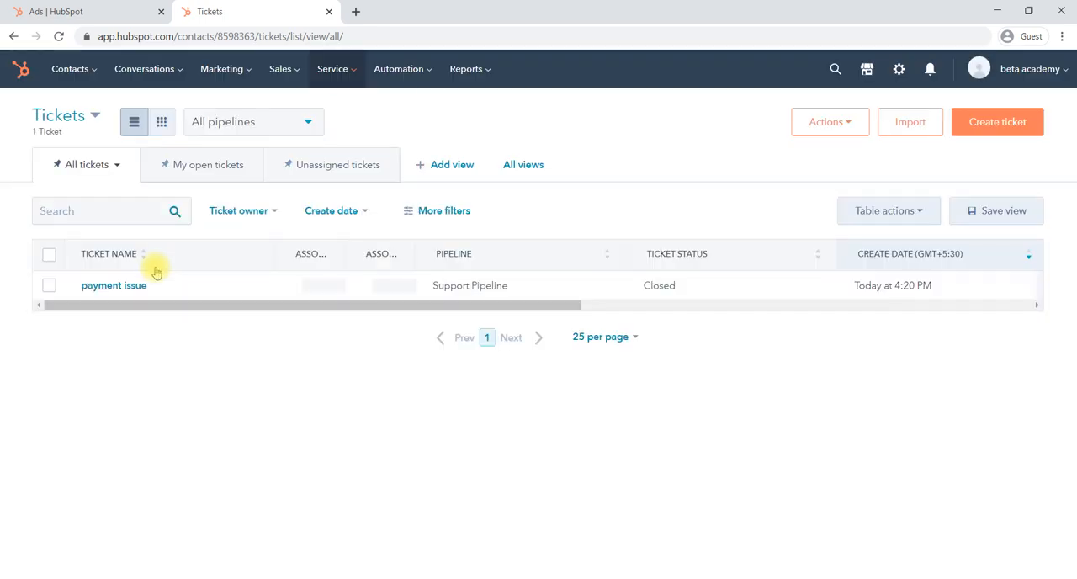
{"action": "left_click", "coordinate": [161, 126]}
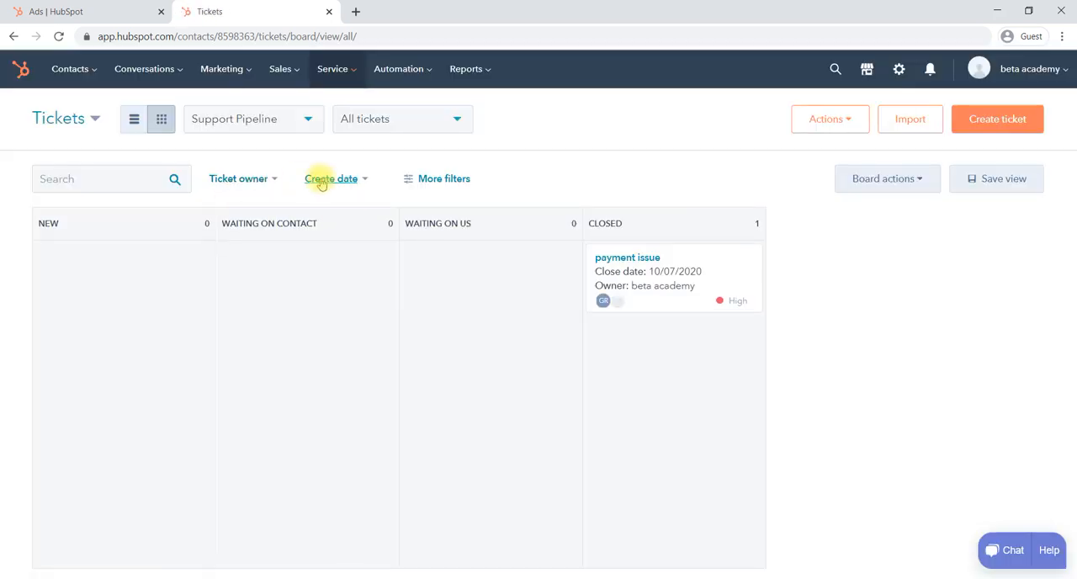
Examine the create date filter choices and the additional ticket properties available for filtering the board.
{"action": "left_click", "coordinate": [364, 180]}
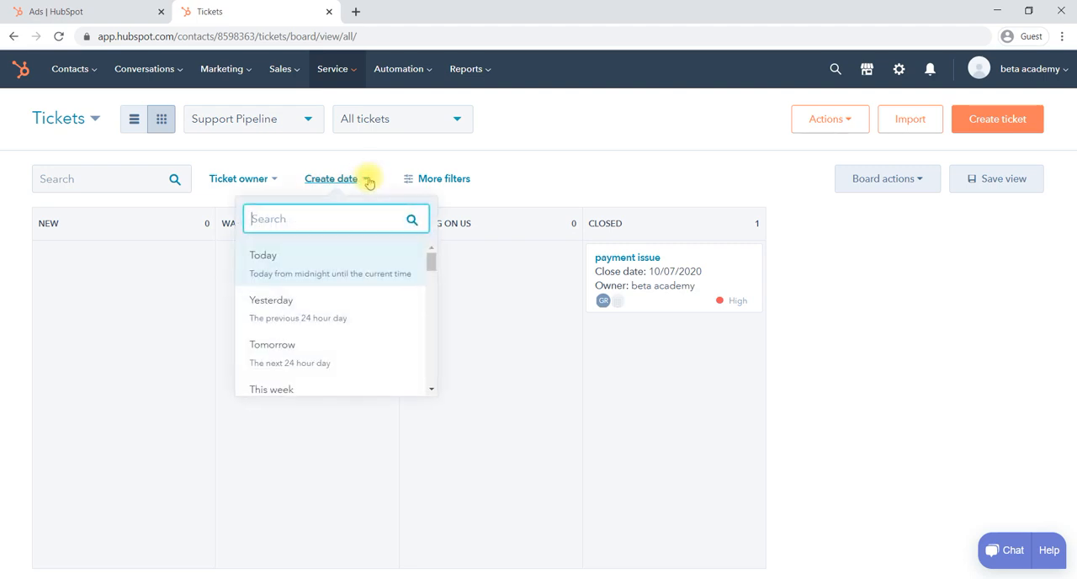
{"action": "left_click", "coordinate": [367, 179]}
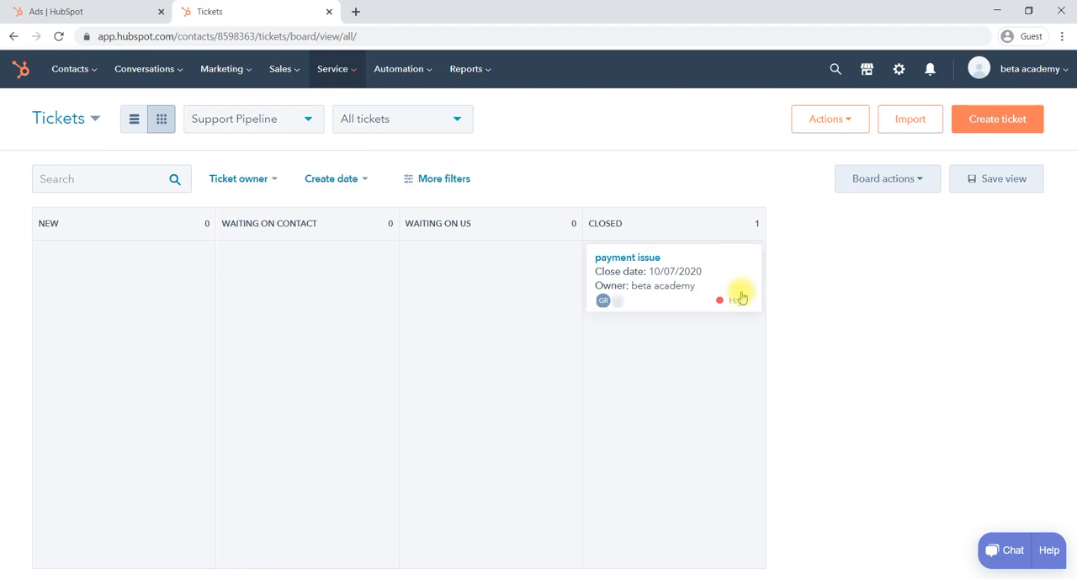
{"action": "left_click", "coordinate": [444, 179]}
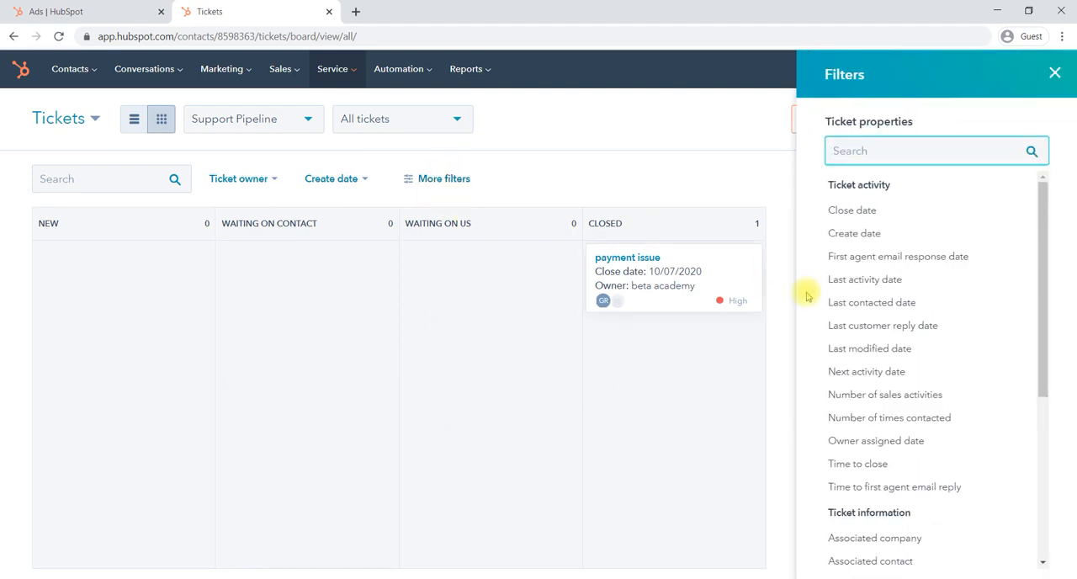
{"action": "scroll", "coordinate": [861, 379], "scroll_direction": "down", "scroll_amount": 2}
{"action": "scroll", "coordinate": [860, 379], "scroll_direction": "down", "scroll_amount": 3}
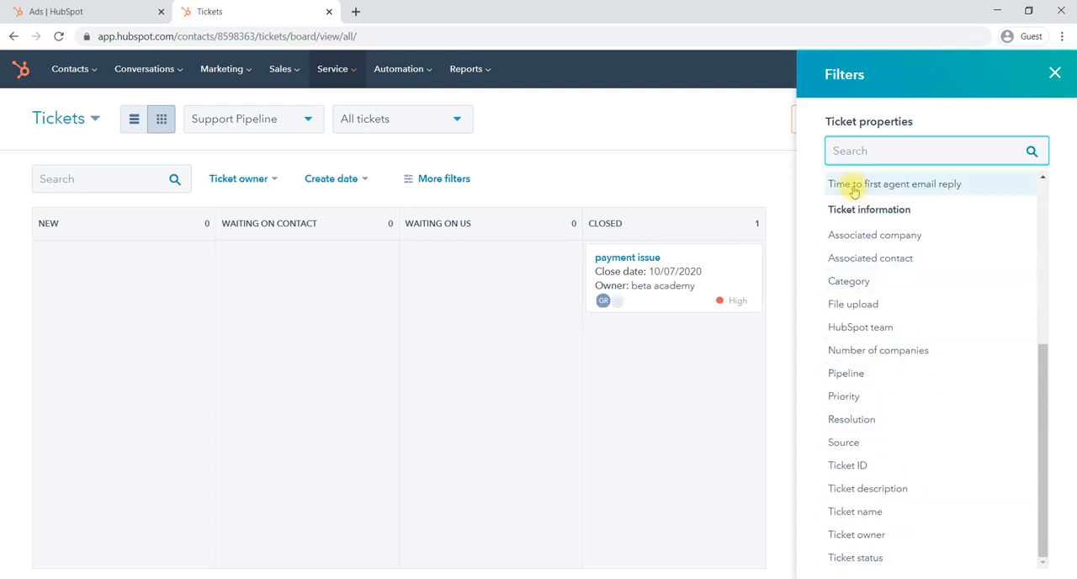
{"action": "left_click", "coordinate": [1053, 75]}
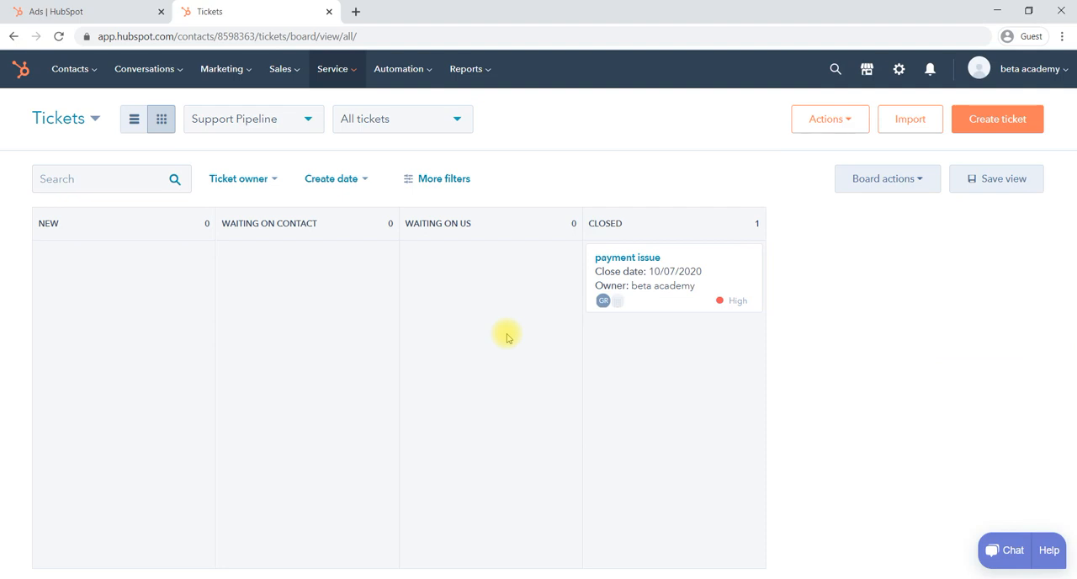
Examine the available ticket views and the entries offered under Service.
{"action": "left_click", "coordinate": [458, 119]}
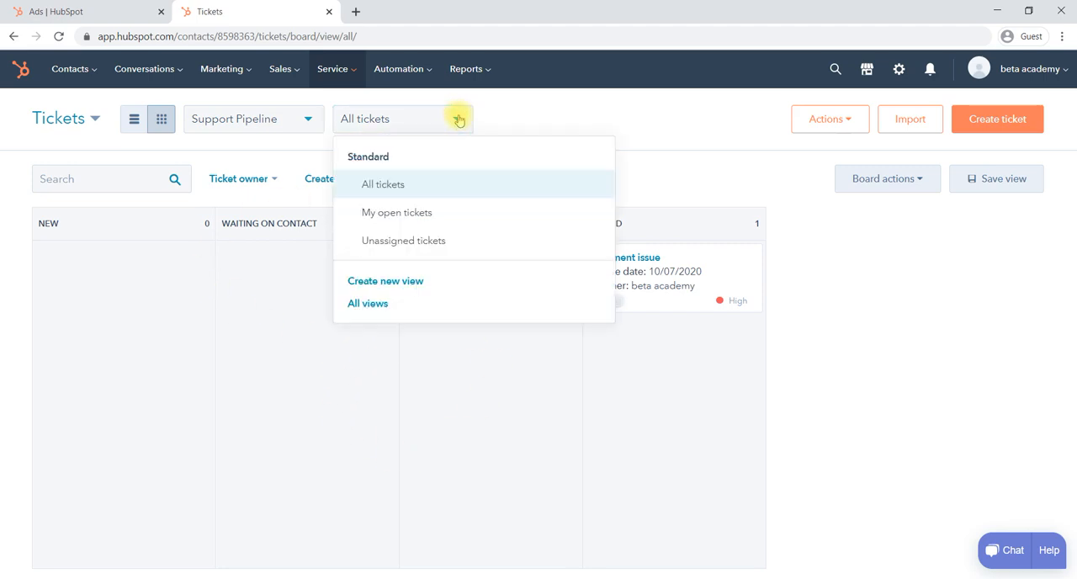
{"action": "left_click", "coordinate": [262, 385]}
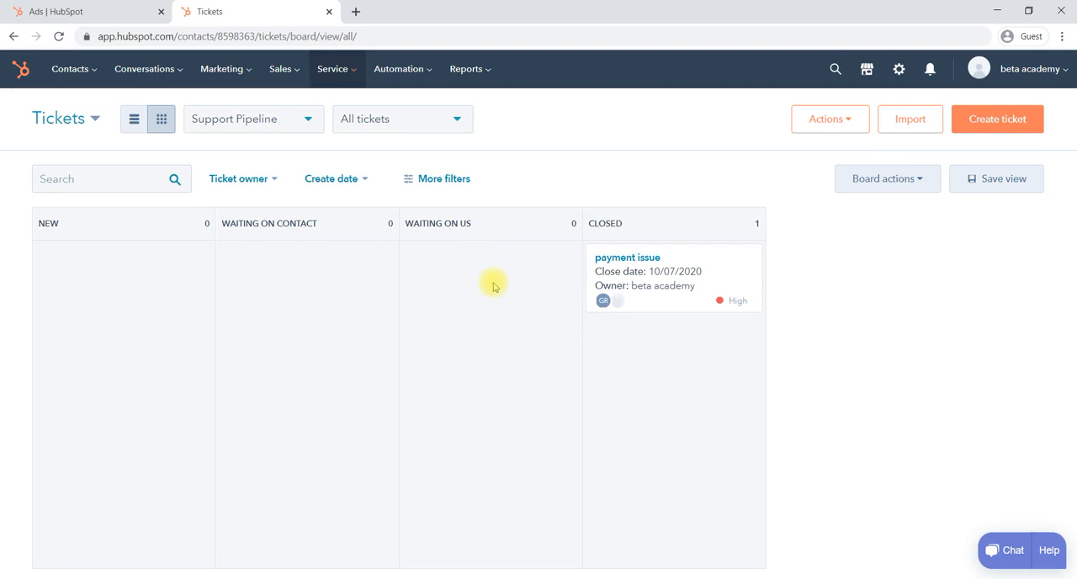
{"action": "left_click", "coordinate": [350, 72]}
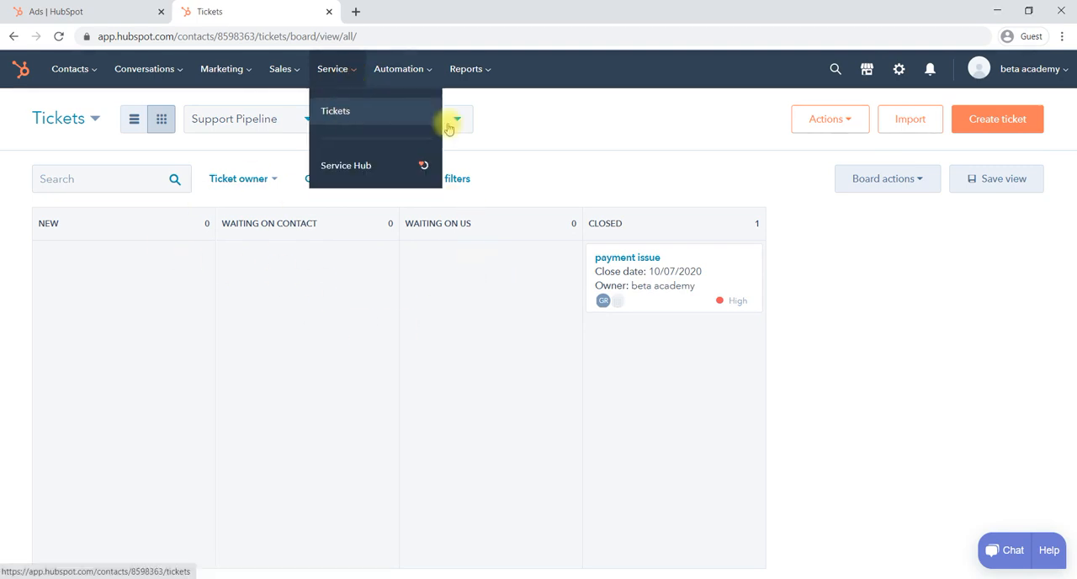